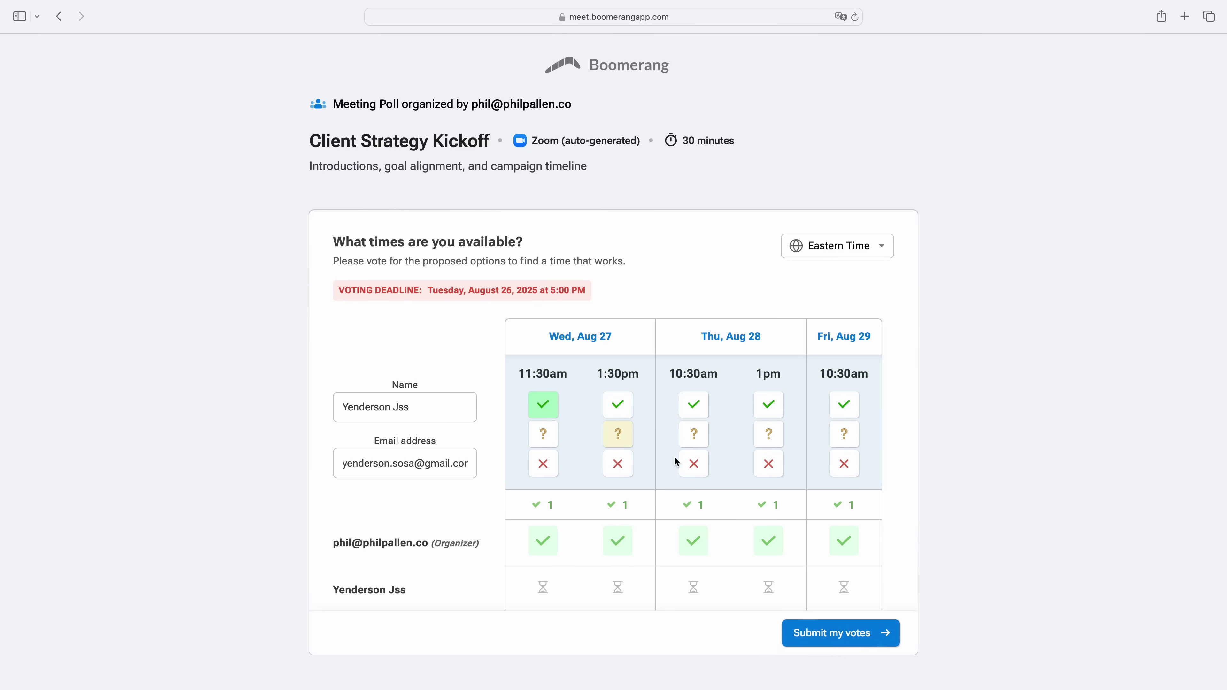
# Vote no for Thu Aug 28 10:30am and yes for Fri Aug 29 10:30am.
pyautogui.click(695, 465)
pyautogui.click(845, 407)
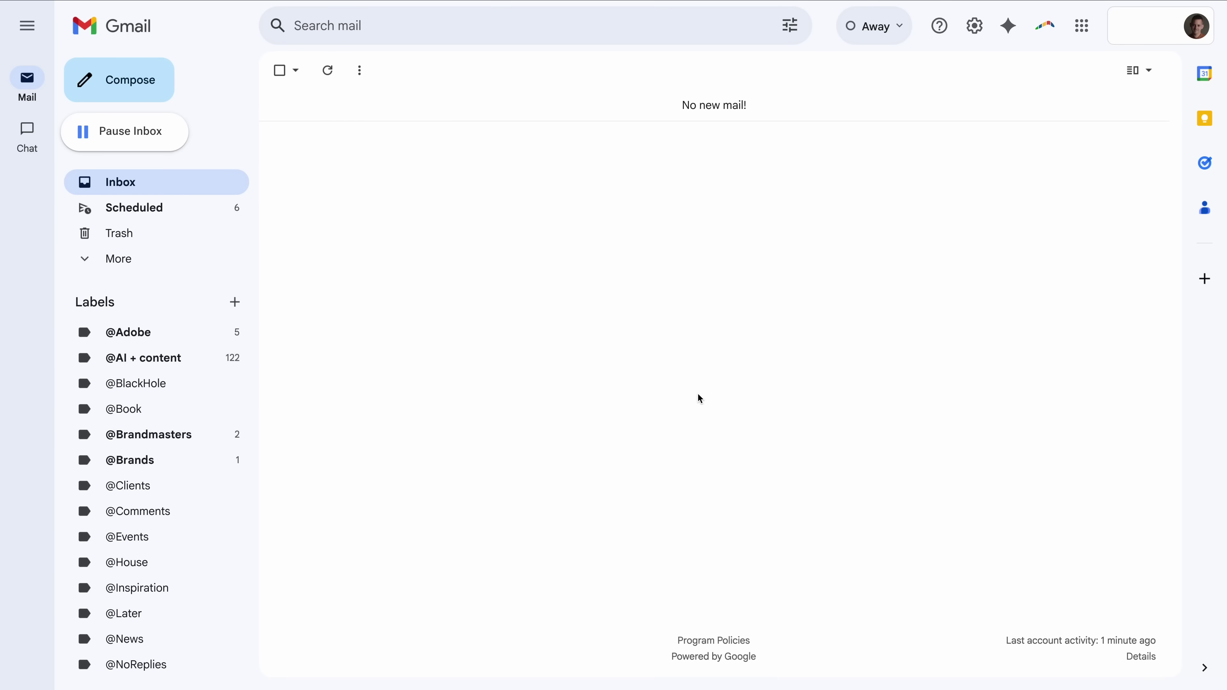
# Start a new Gmail draft and bring up Boomerang's Meet scheduling menu.
pyautogui.click(145, 96)
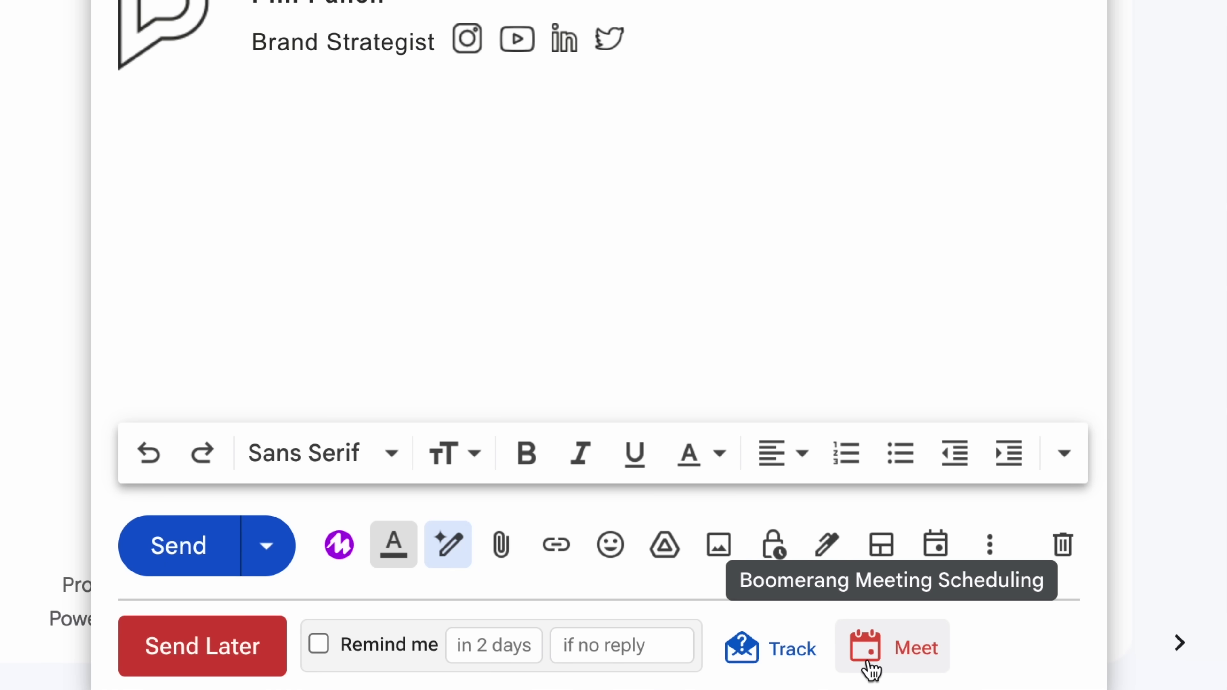
pyautogui.click(925, 668)
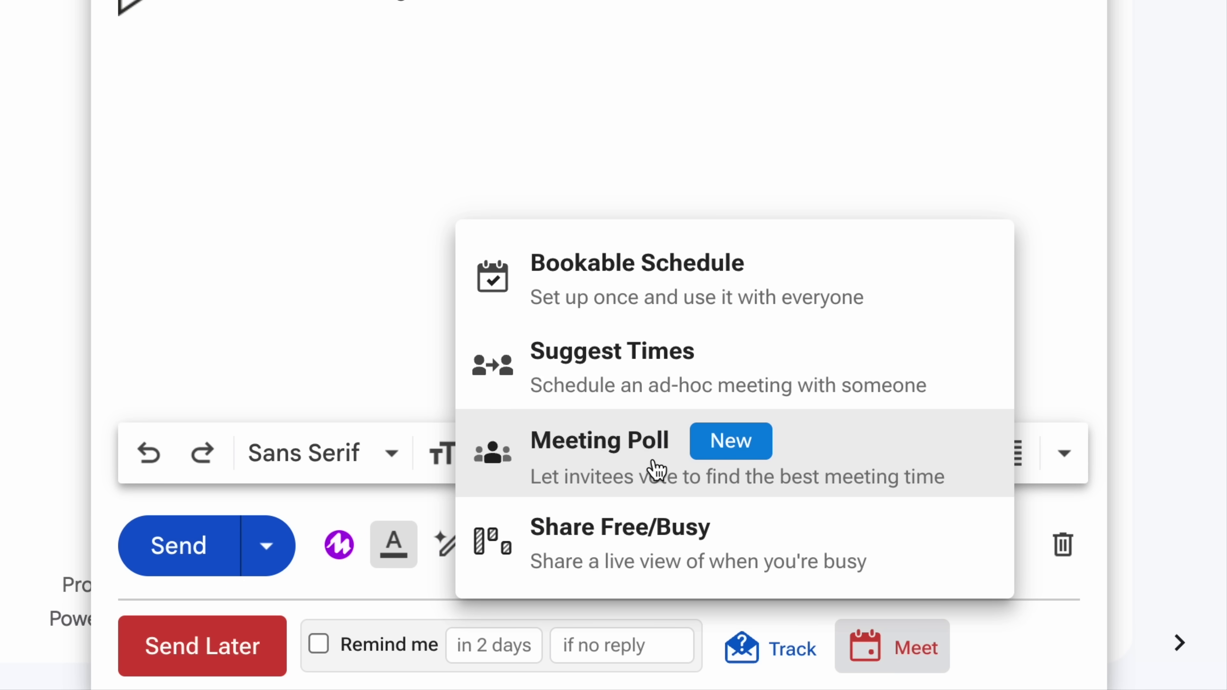
# Start a new meeting poll titled 'Client Strategy Kickoff' on the PPC calendar.
pyautogui.click(908, 465)
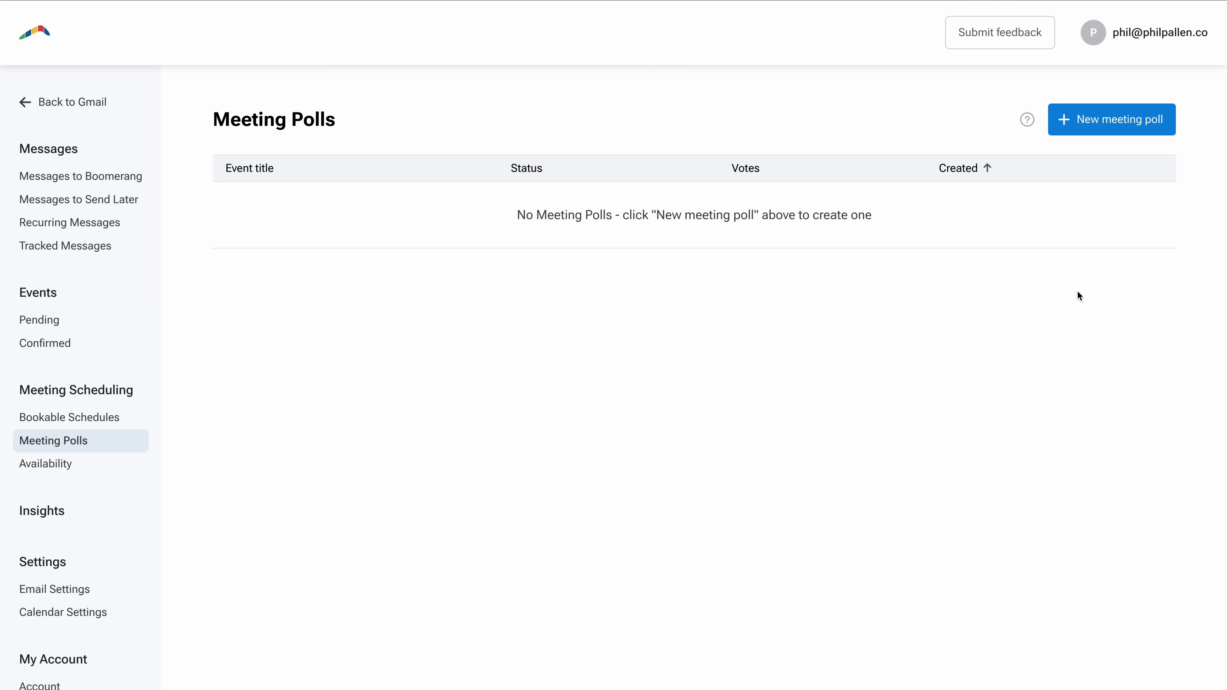
pyautogui.click(1066, 126)
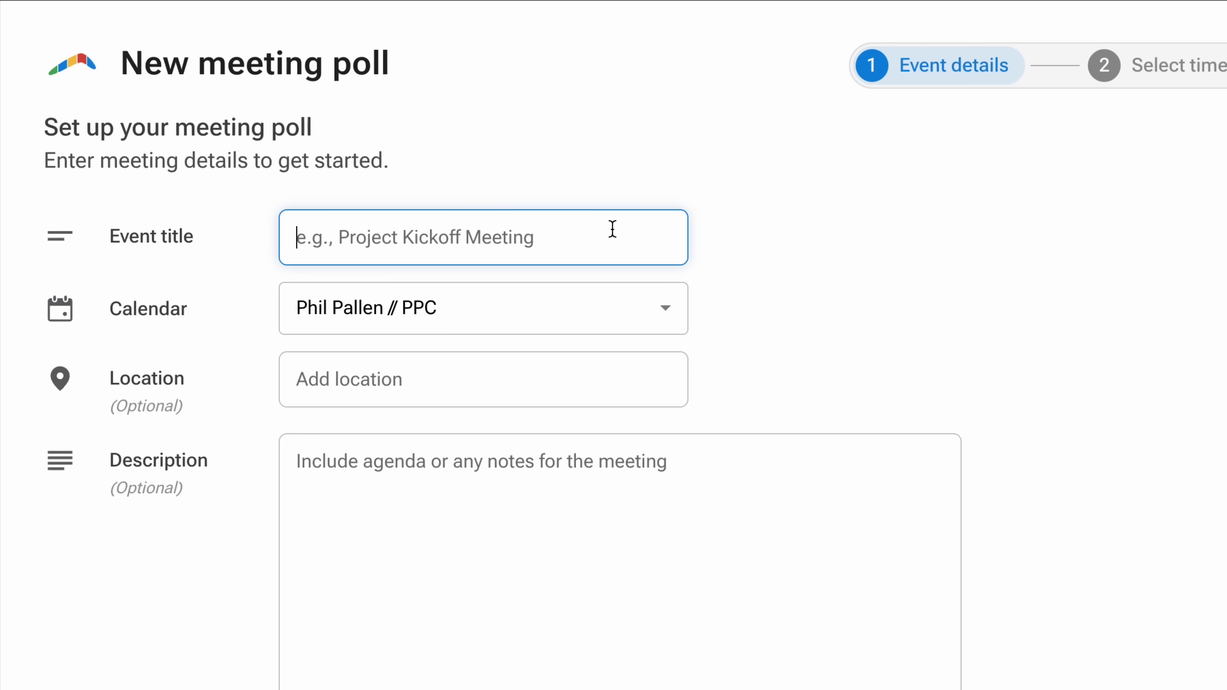
pyautogui.write('Client Strate')
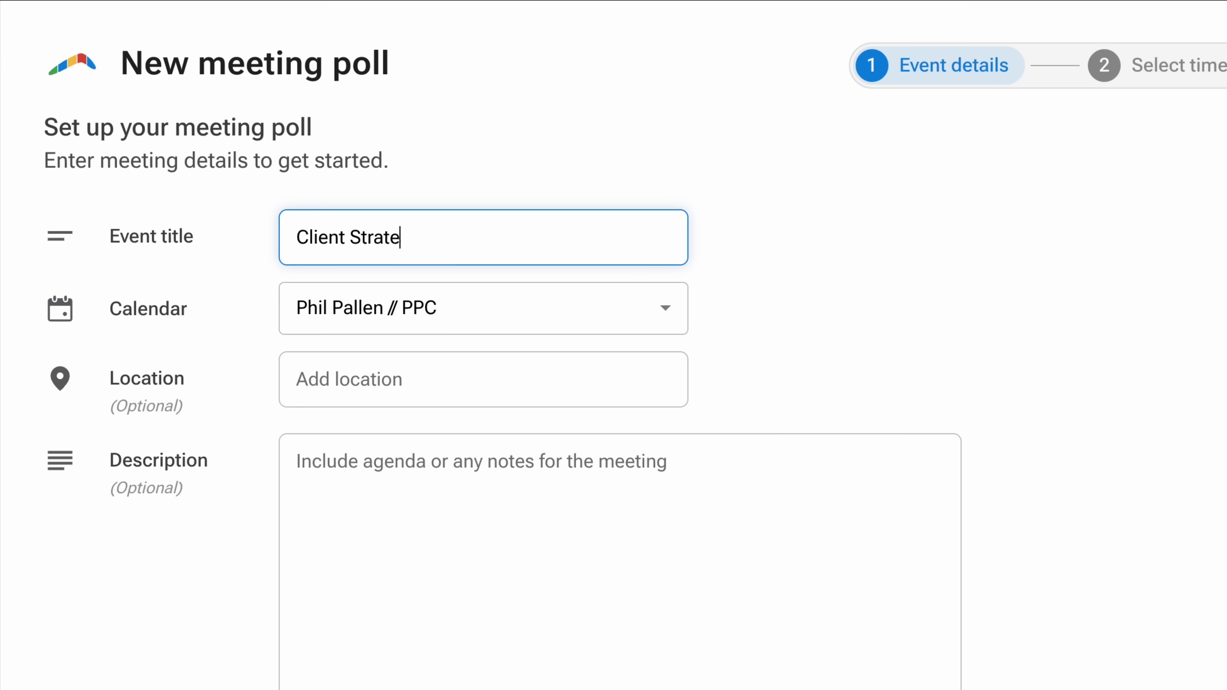
pyautogui.write('gy Kickoff')
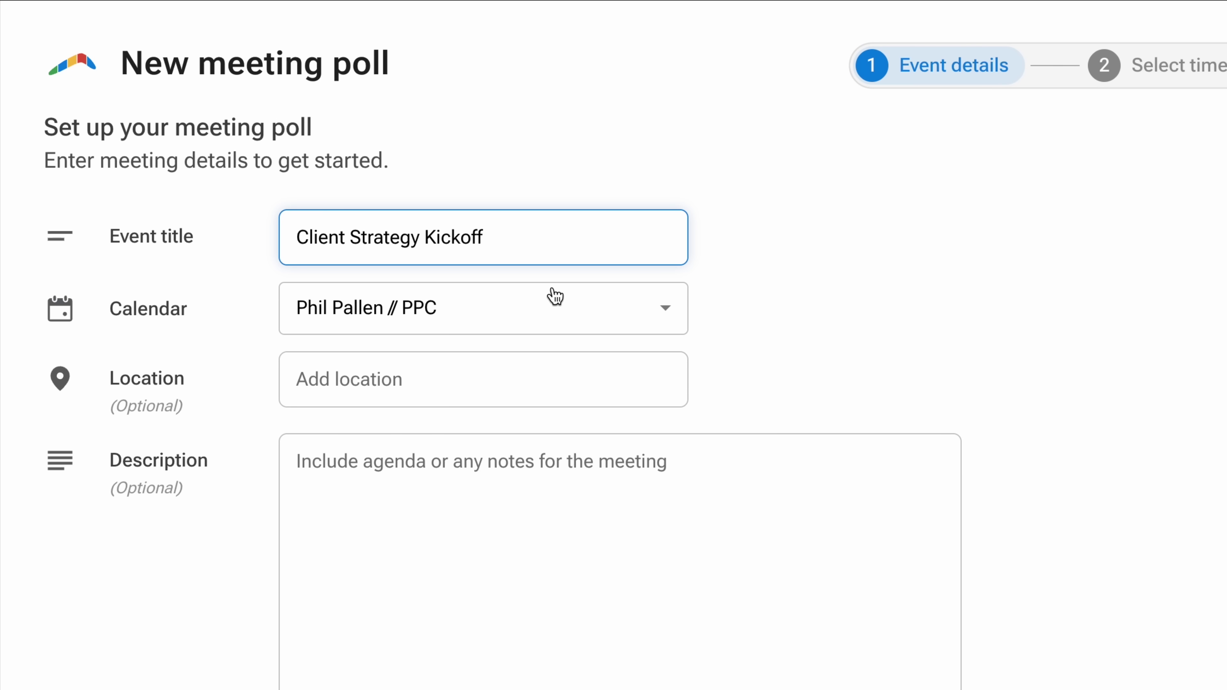
pyautogui.click(555, 309)
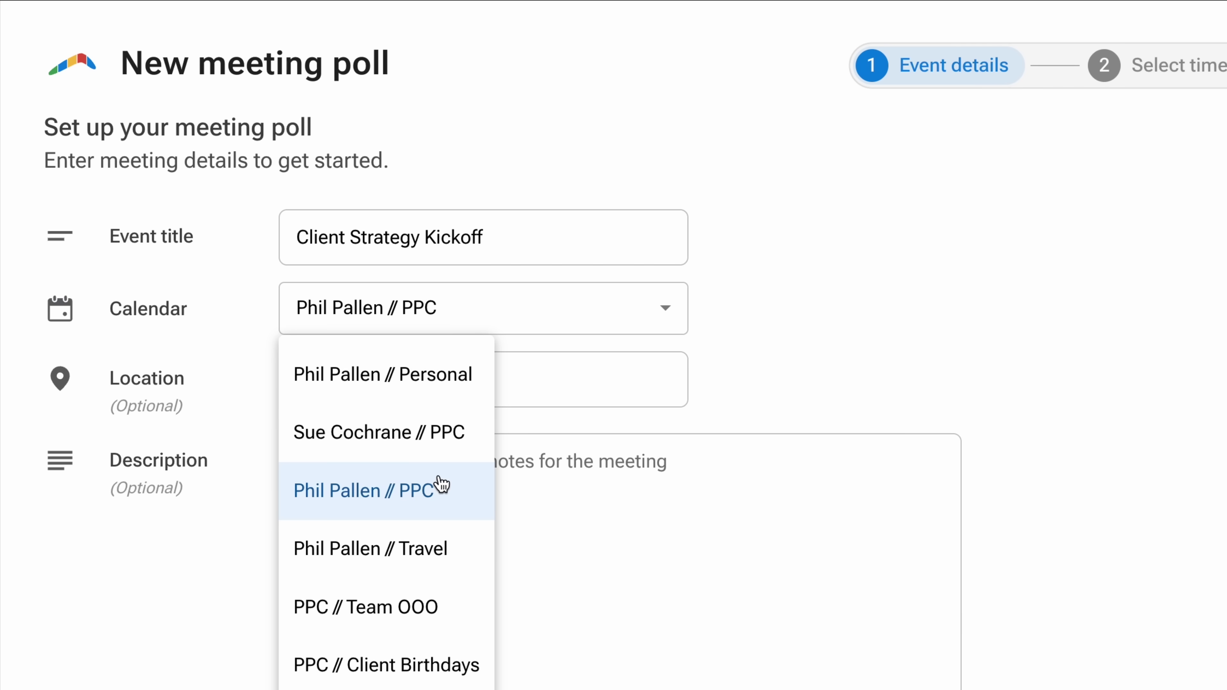
pyautogui.click(440, 484)
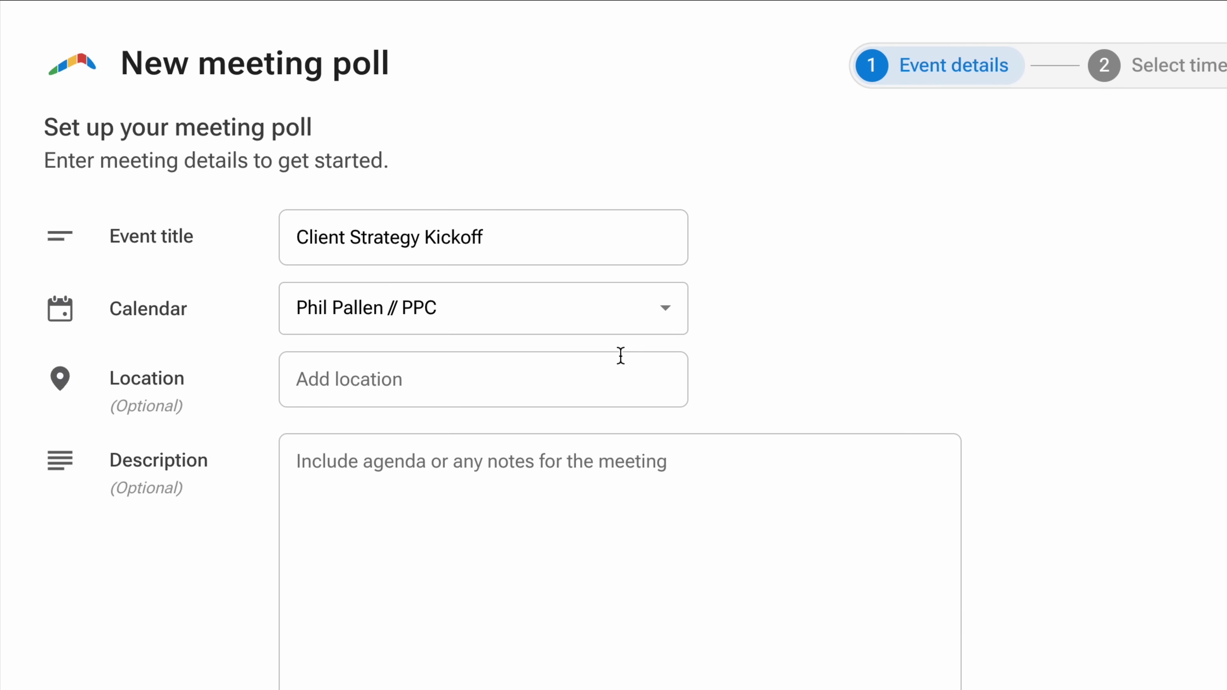
# Set the location to Zoom and describe it as 'Introductions, goal alignment, and campaign timeline'.
pyautogui.click(573, 384)
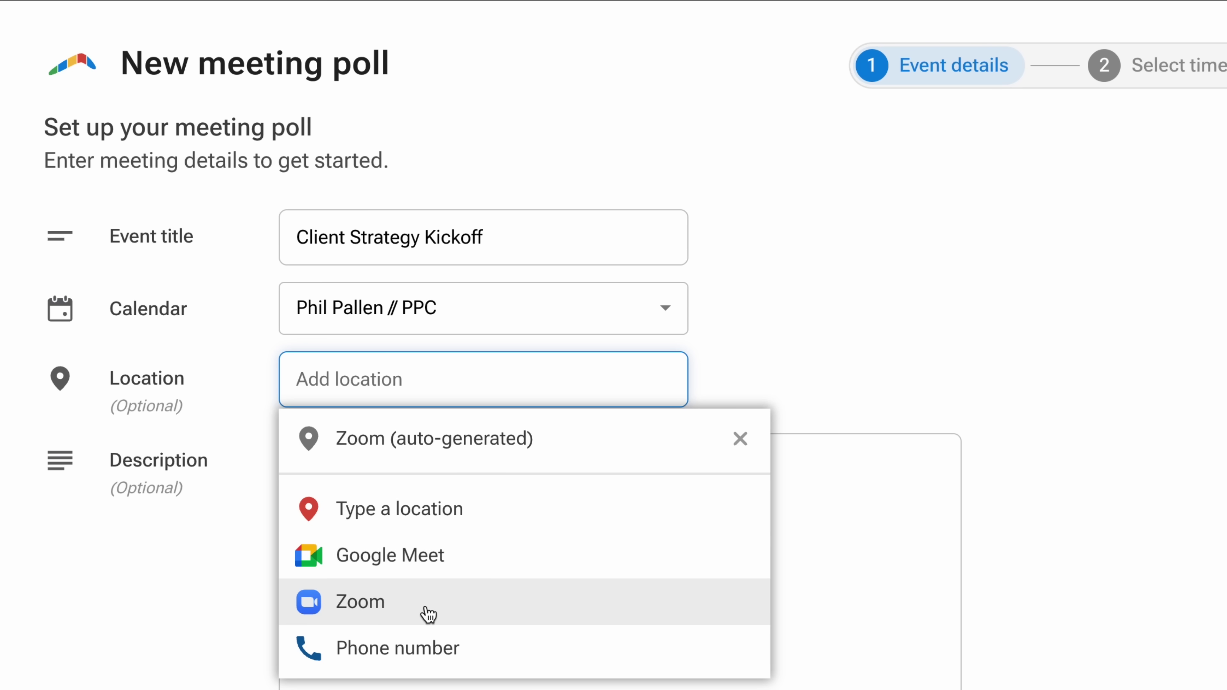
pyautogui.click(425, 613)
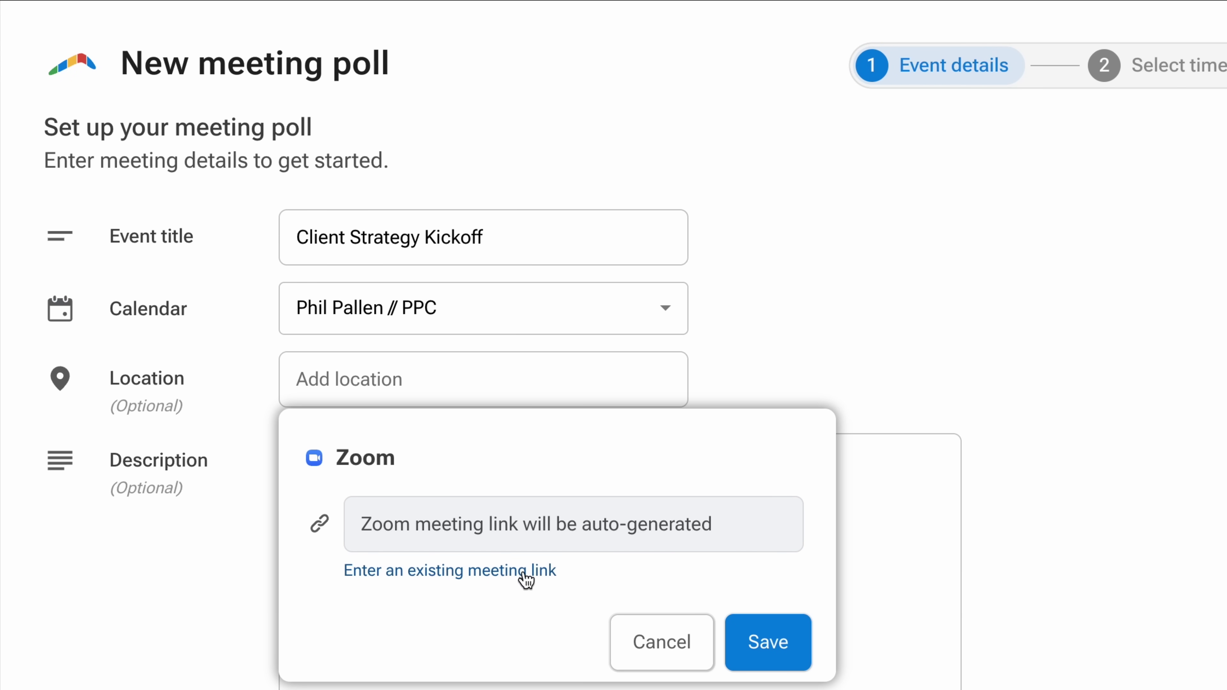
pyautogui.click(763, 650)
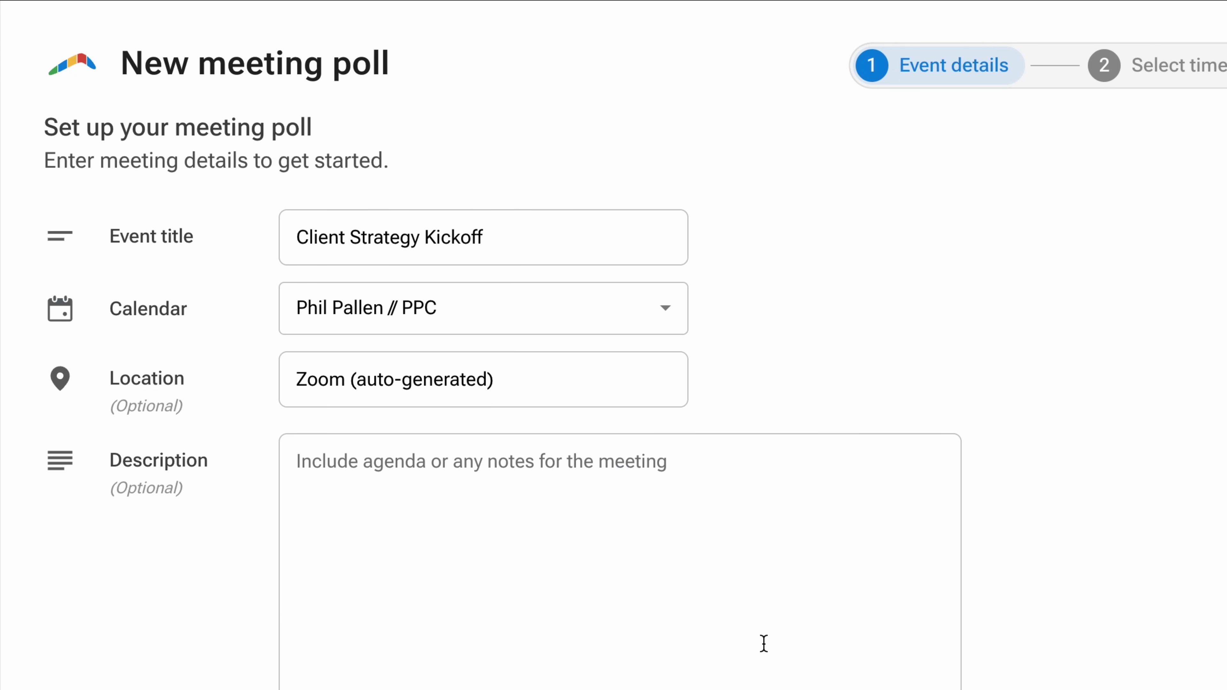
pyautogui.click(761, 644)
pyautogui.write('Introductions, goal alignment, and campaign timeline')
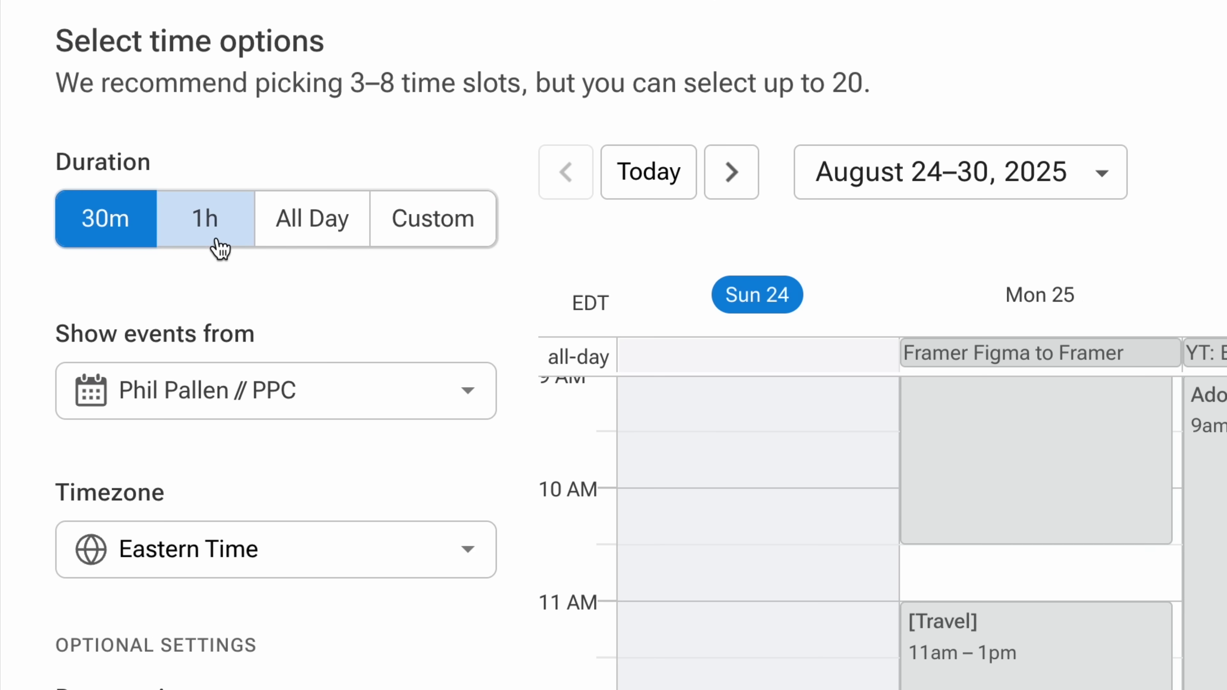
# Try the 1-hour, all-day and custom meeting lengths, then settle on 30 minutes.
pyautogui.click(101, 165)
pyautogui.click(143, 162)
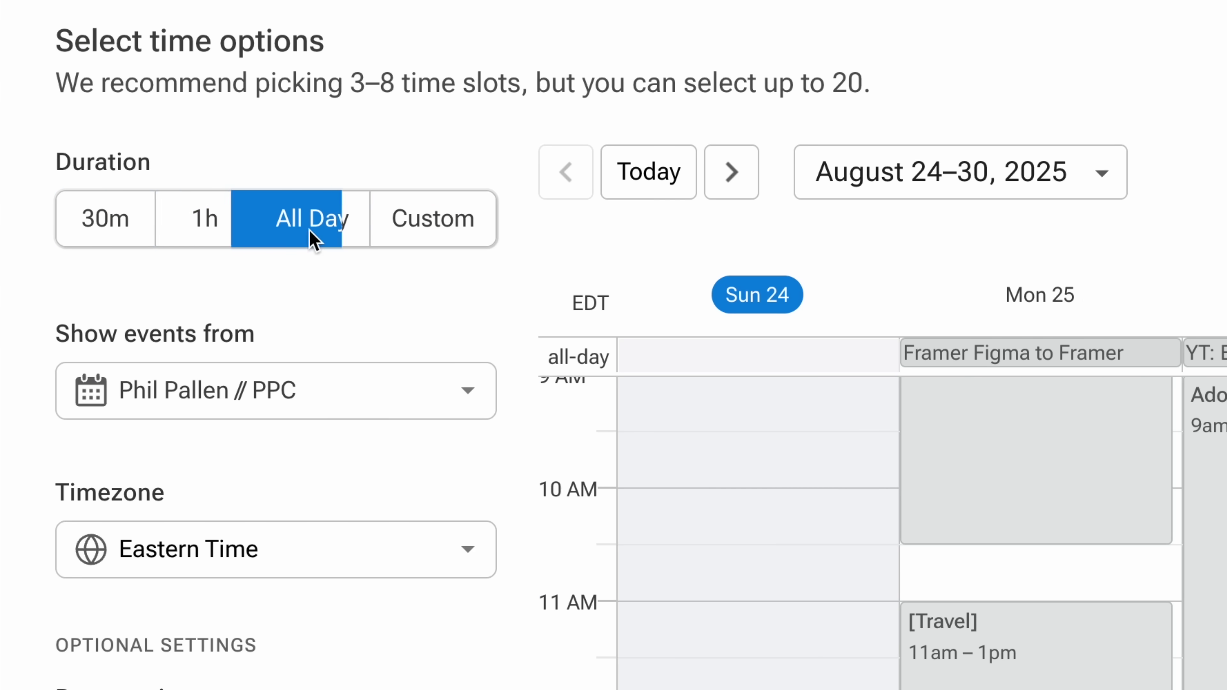
pyautogui.click(138, 235)
pyautogui.click(405, 222)
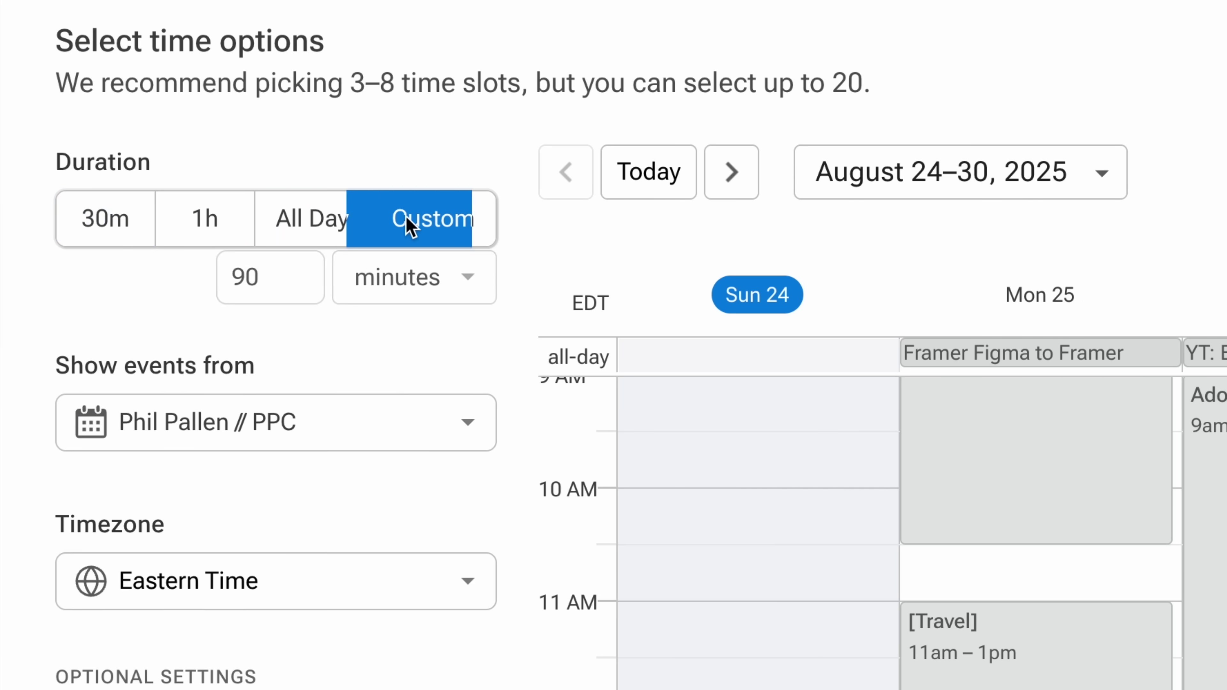
pyautogui.click(99, 230)
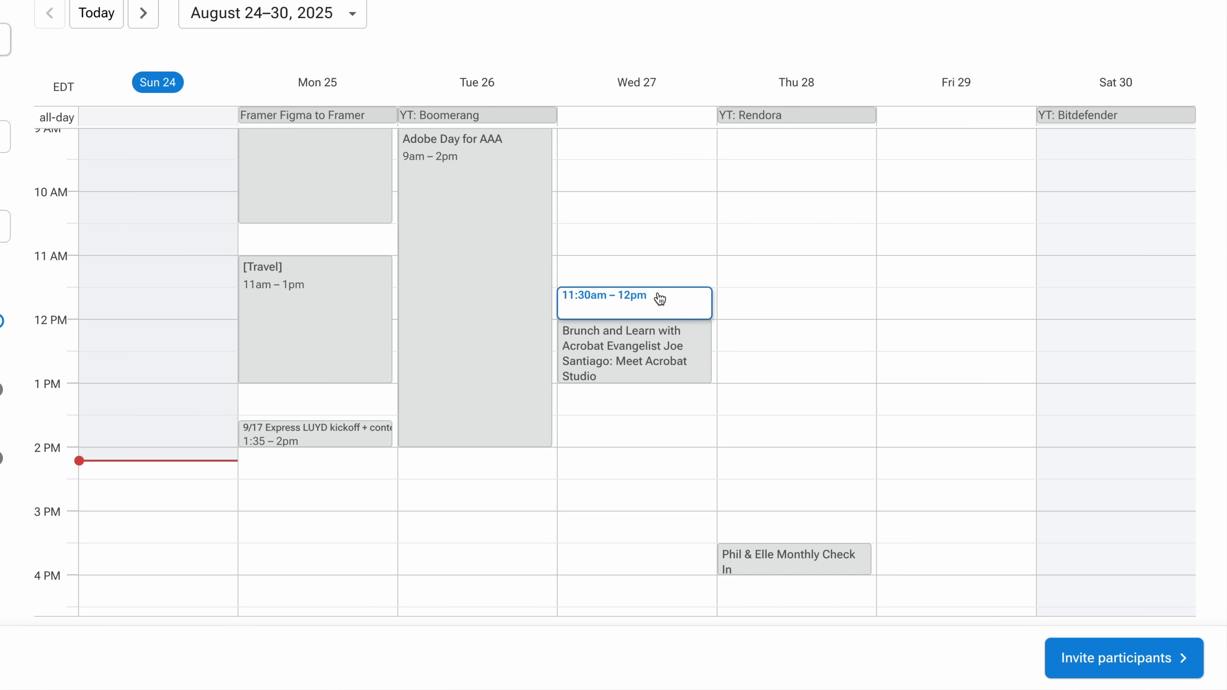
# Add Wed 27 1:30pm, Thu 28 10:30am and 1pm, and Fri 29 10:30am as options.
pyautogui.click(666, 435)
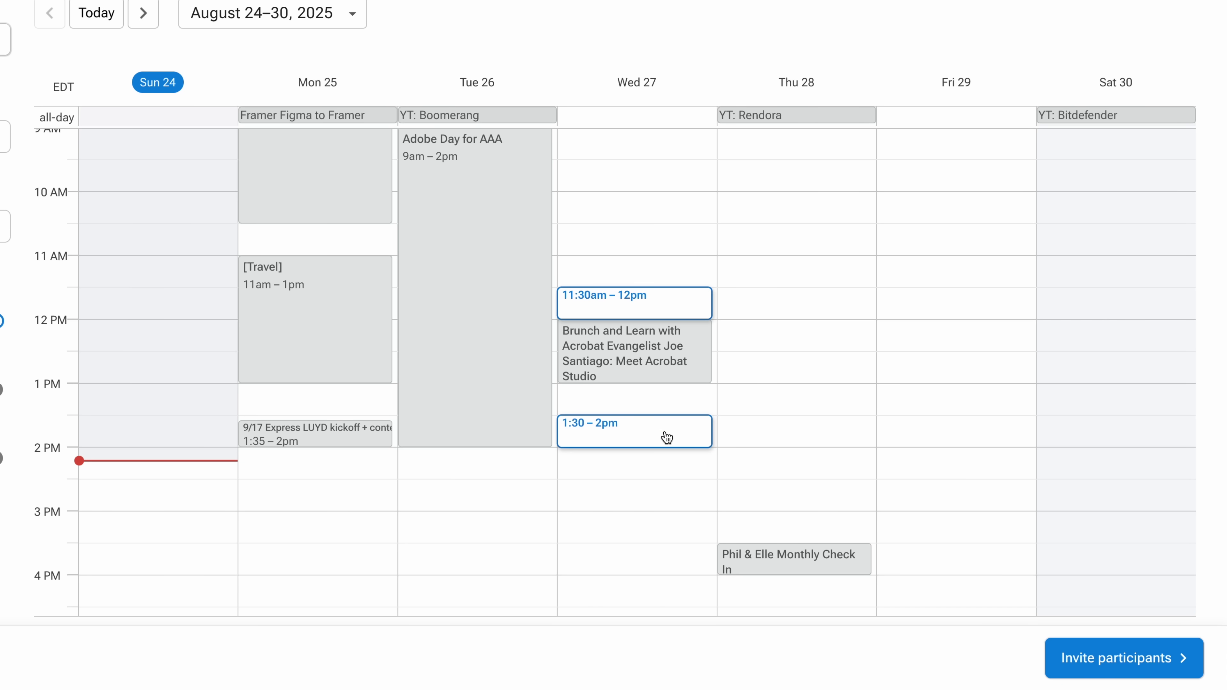
pyautogui.click(795, 244)
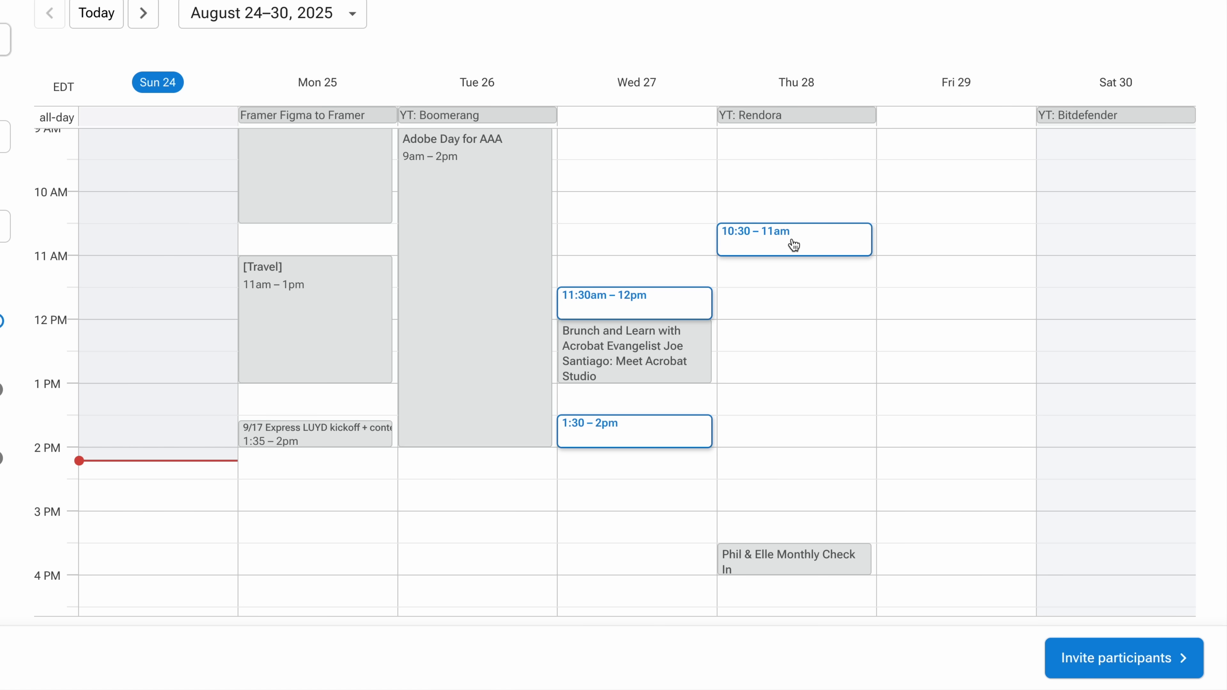
pyautogui.click(806, 408)
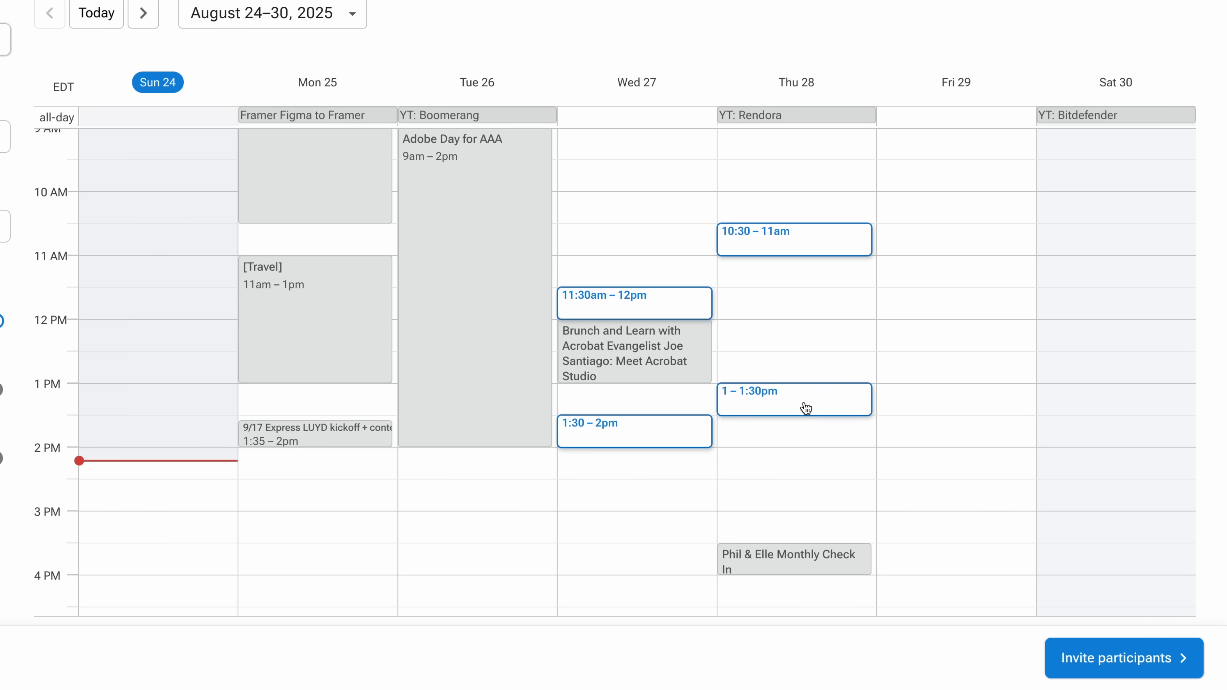
pyautogui.click(921, 239)
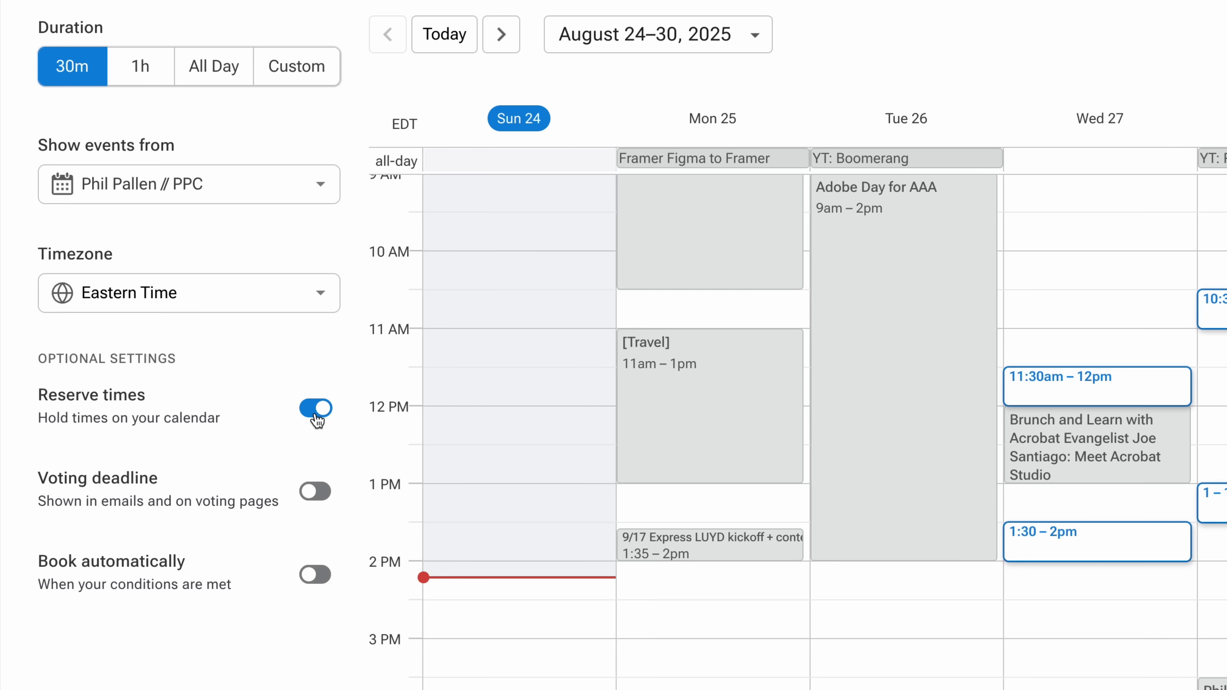
# Hold the proposed times on the calendar and set a September 2 voting deadline.
pyautogui.click(316, 420)
pyautogui.click(316, 420)
pyautogui.click(315, 492)
pyautogui.click(181, 558)
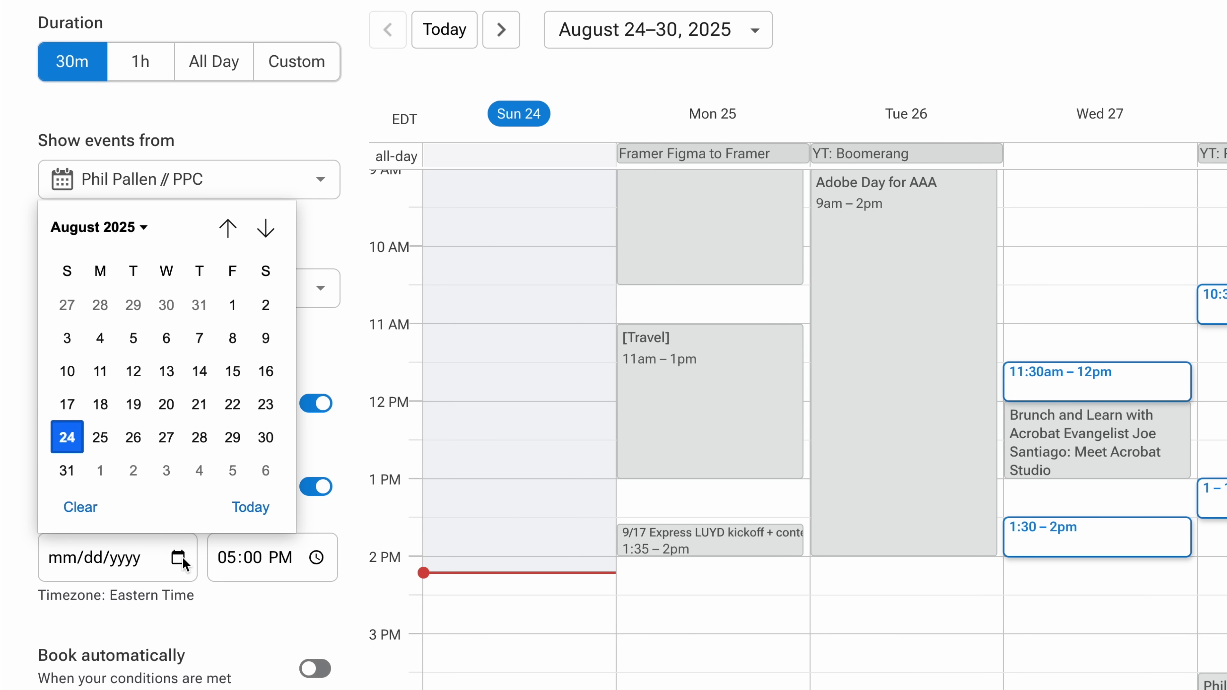
pyautogui.click(138, 474)
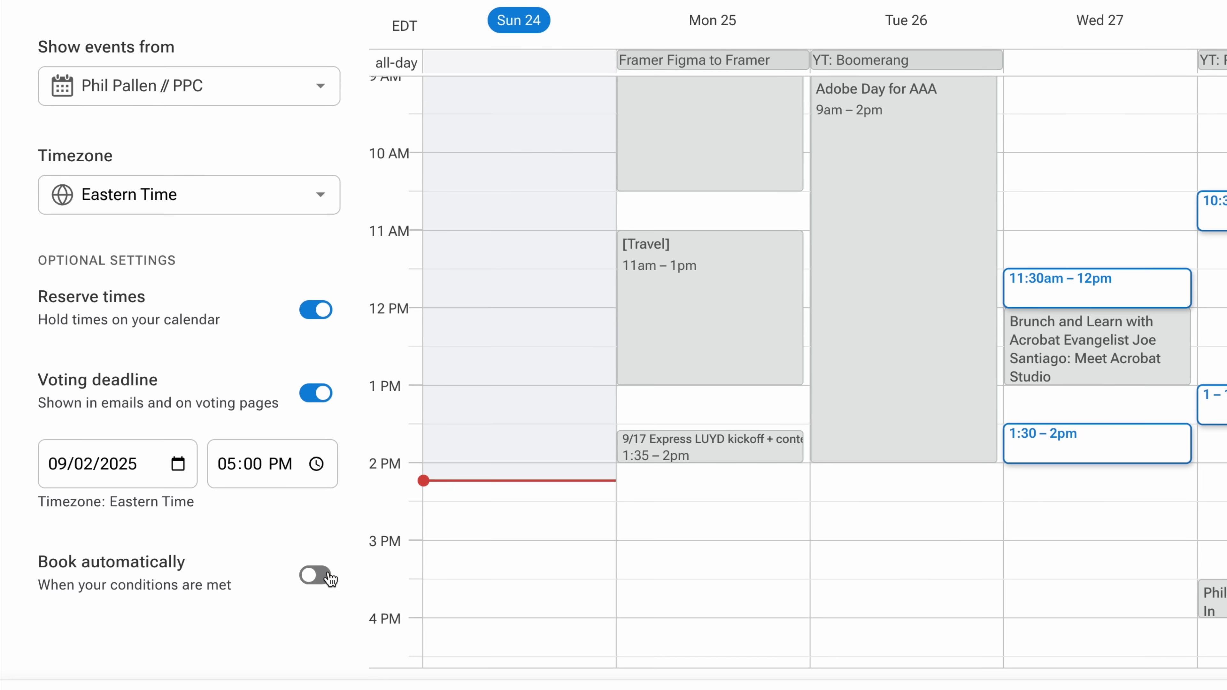
# Leave automatic booking switched off and continue to inviting participants.
pyautogui.click(330, 578)
pyautogui.scroll(-2, 284, 565)
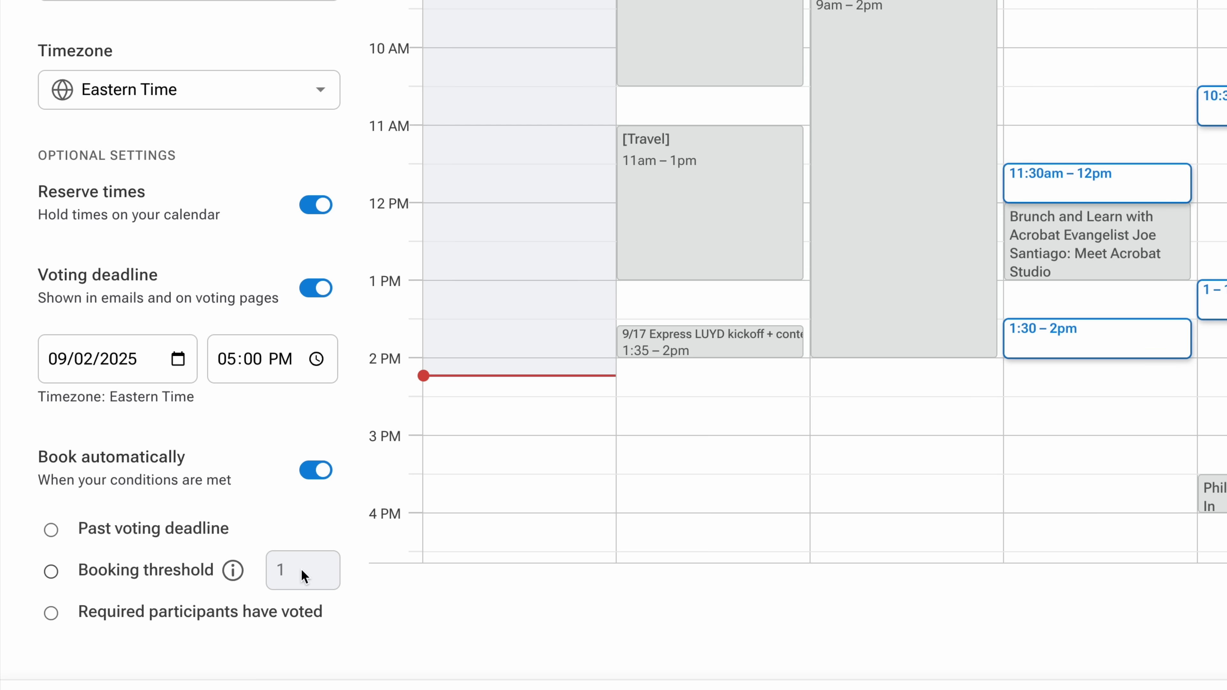
pyautogui.click(319, 471)
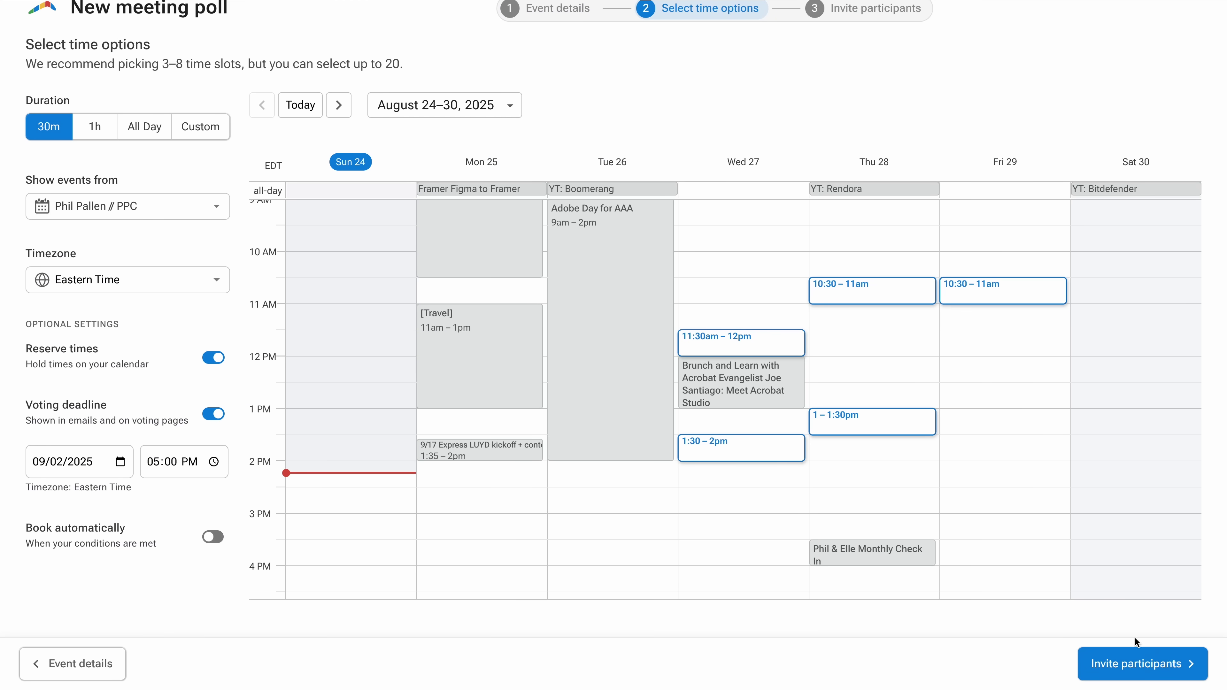
pyautogui.click(1135, 665)
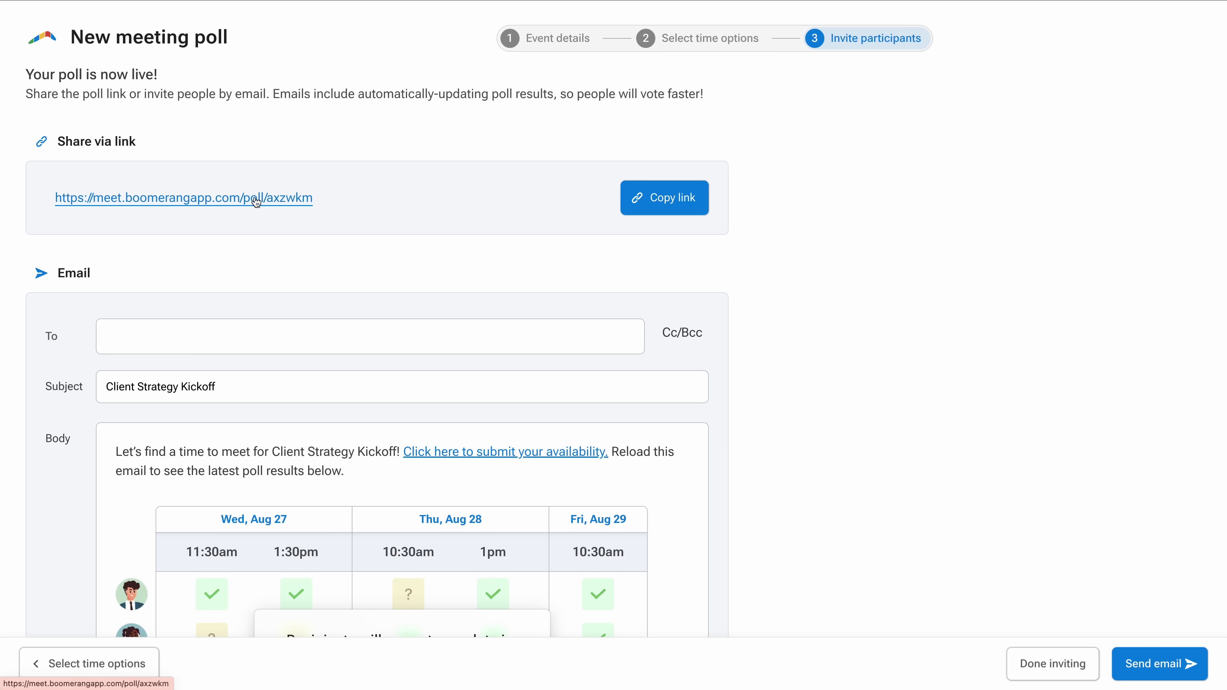
# Copy the poll's share link and send the invitation email to the suggested contact.
pyautogui.click(654, 207)
pyautogui.click(373, 335)
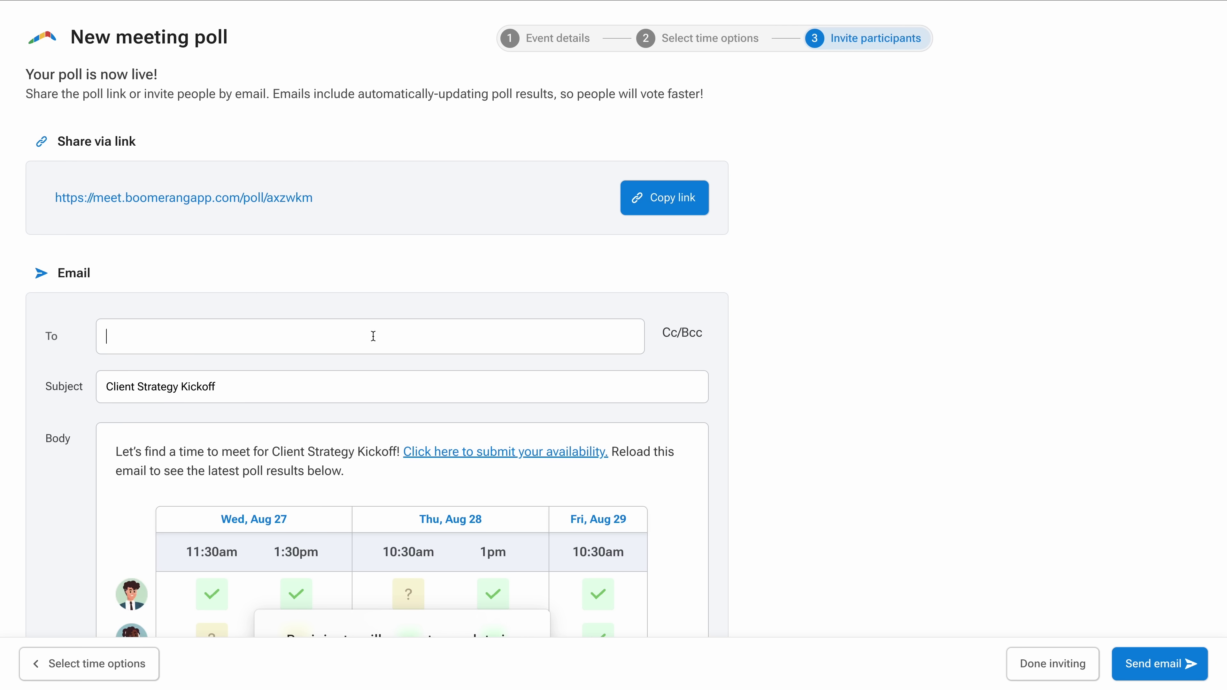
pyautogui.write('yenderson')
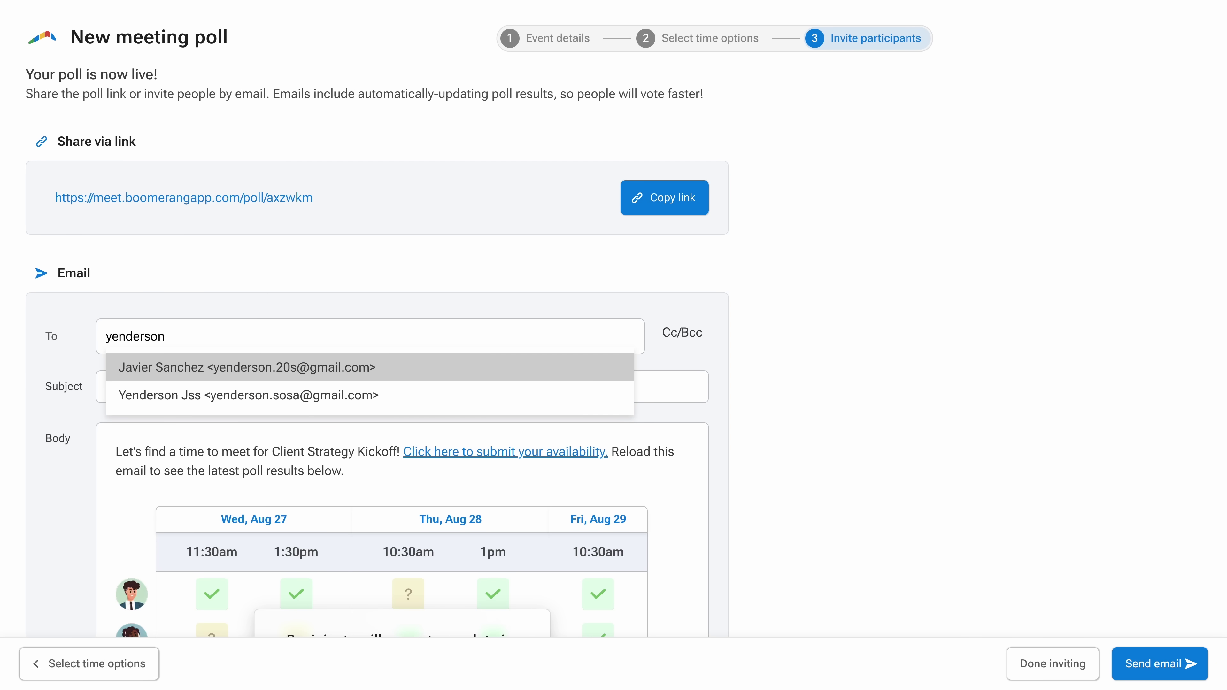
pyautogui.click(290, 394)
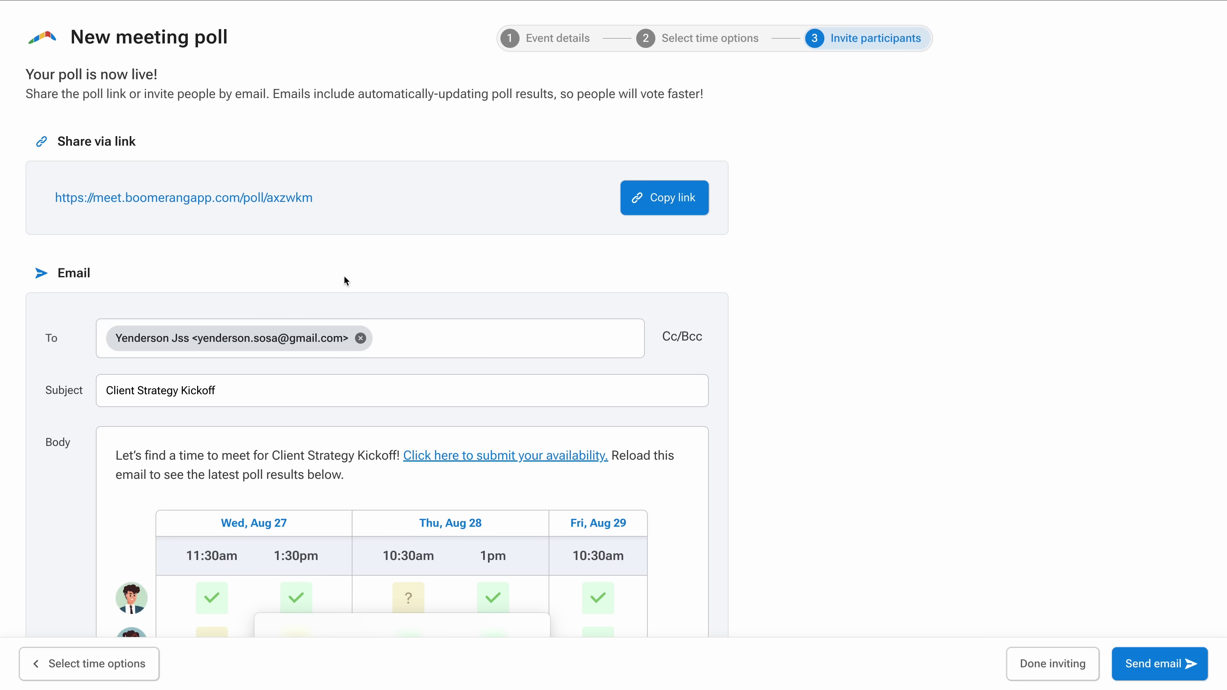
pyautogui.scroll(-3, 569, 396)
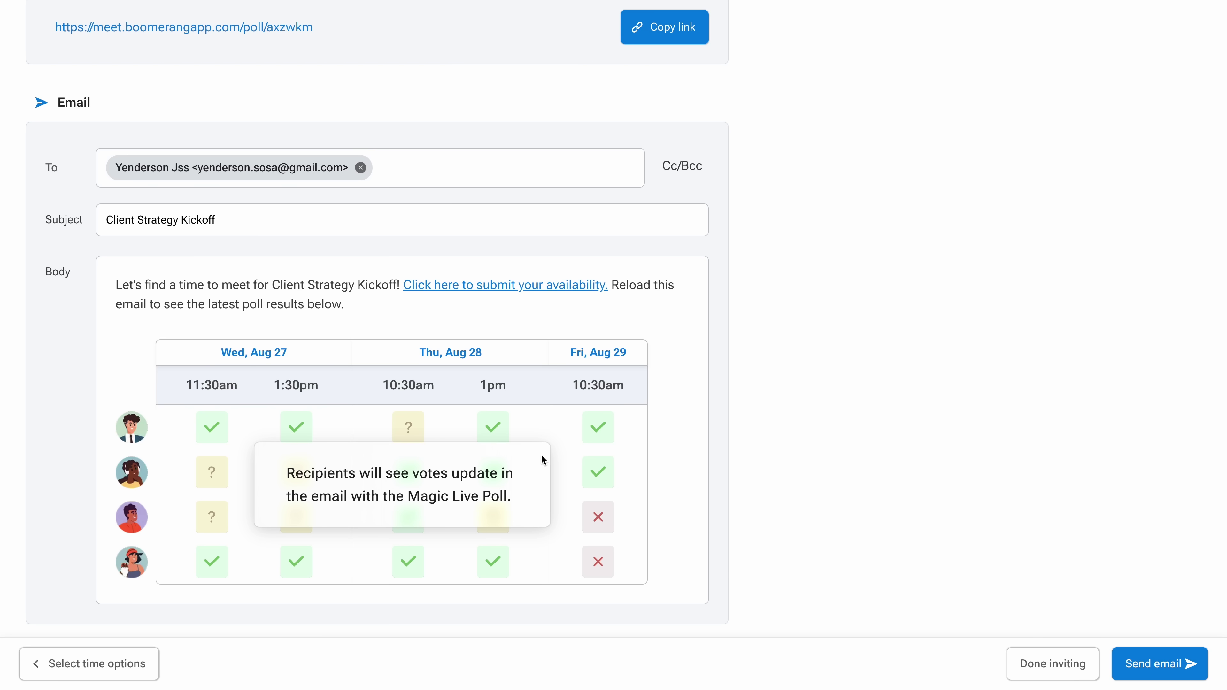
pyautogui.scroll(-1, 744, 370)
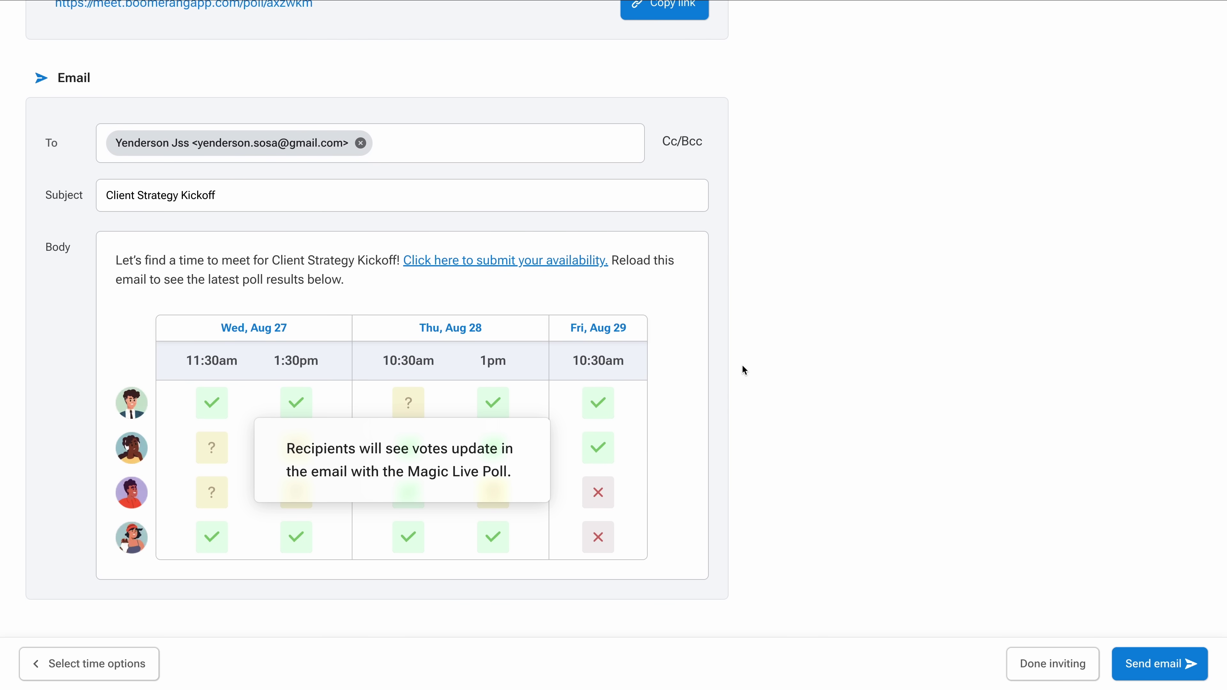
pyautogui.scroll(1, 743, 371)
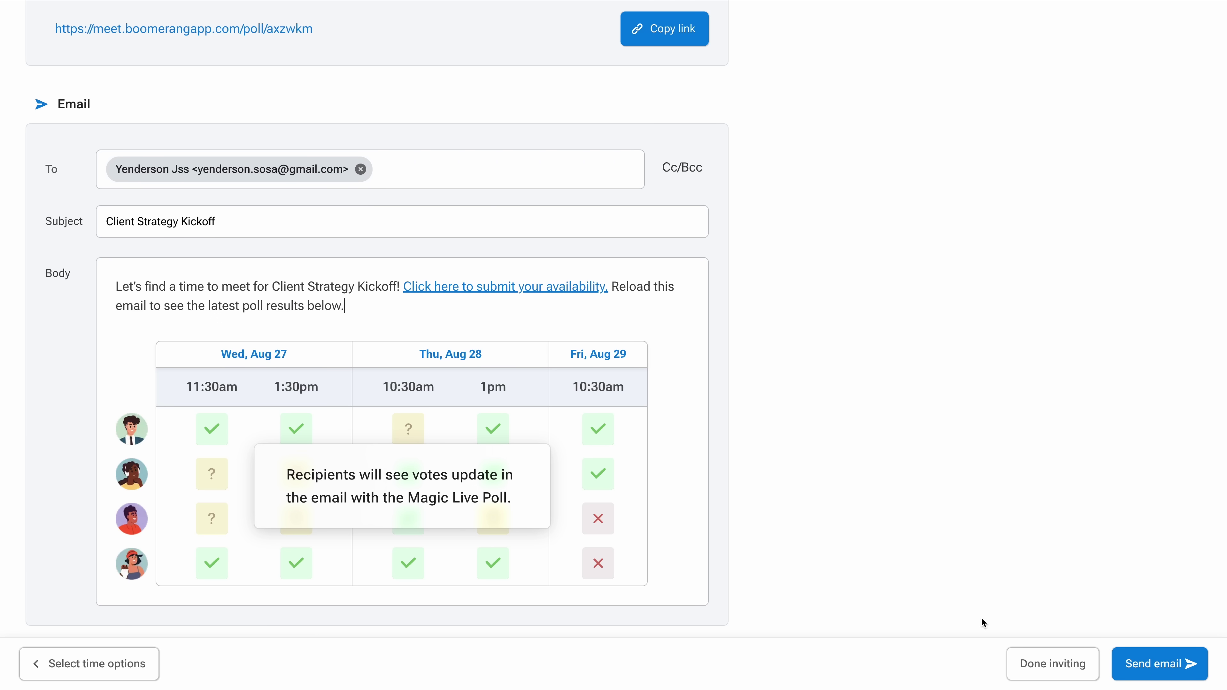
pyautogui.scroll(-1, 910, 532)
pyautogui.click(1159, 664)
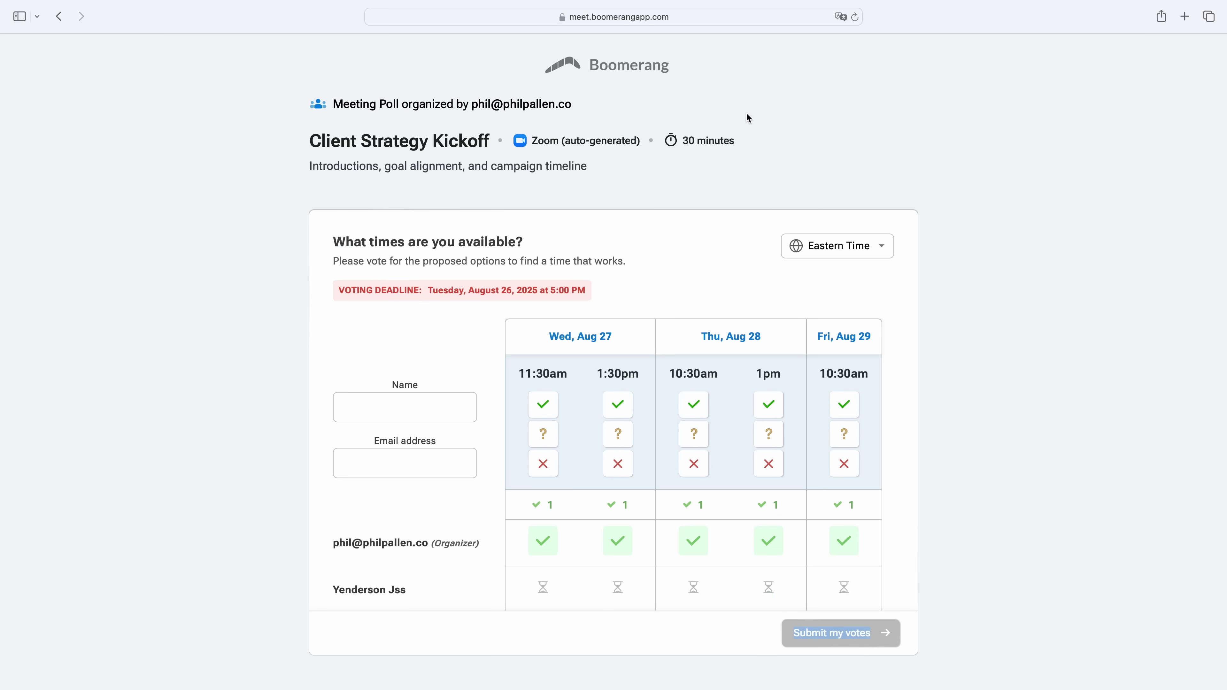
# Fill in the voter's name and email address on the voting page.
pyautogui.click(374, 400)
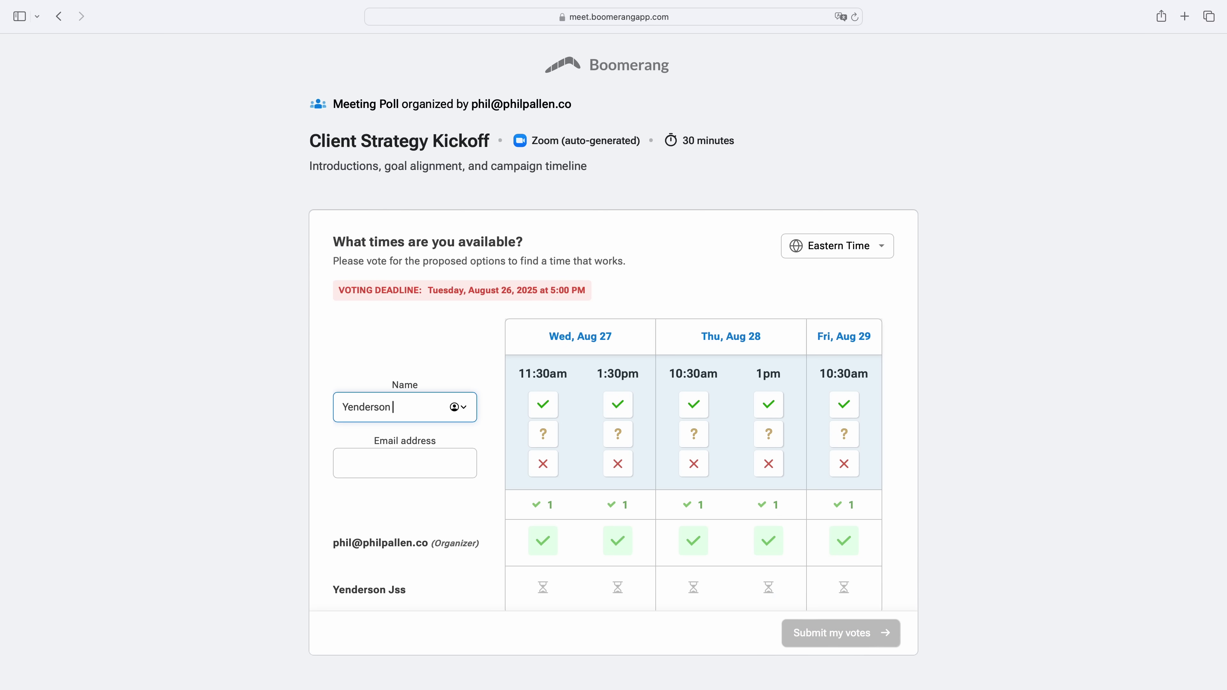
pyautogui.click(405, 463)
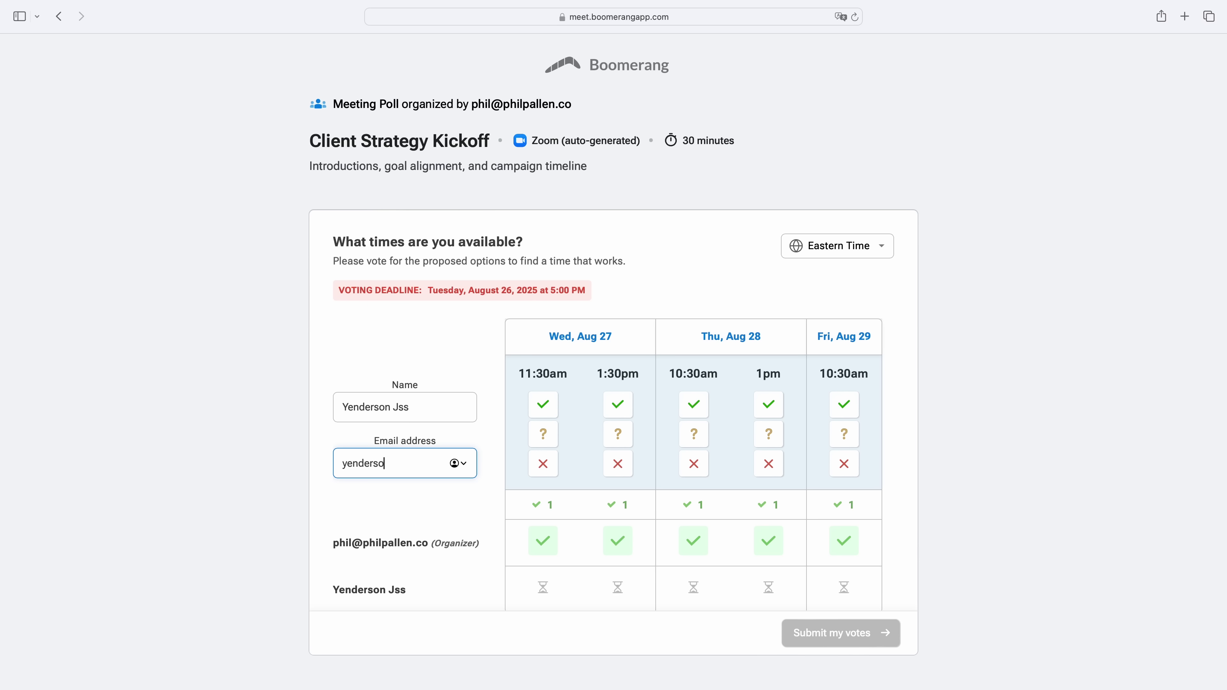
pyautogui.click(281, 461)
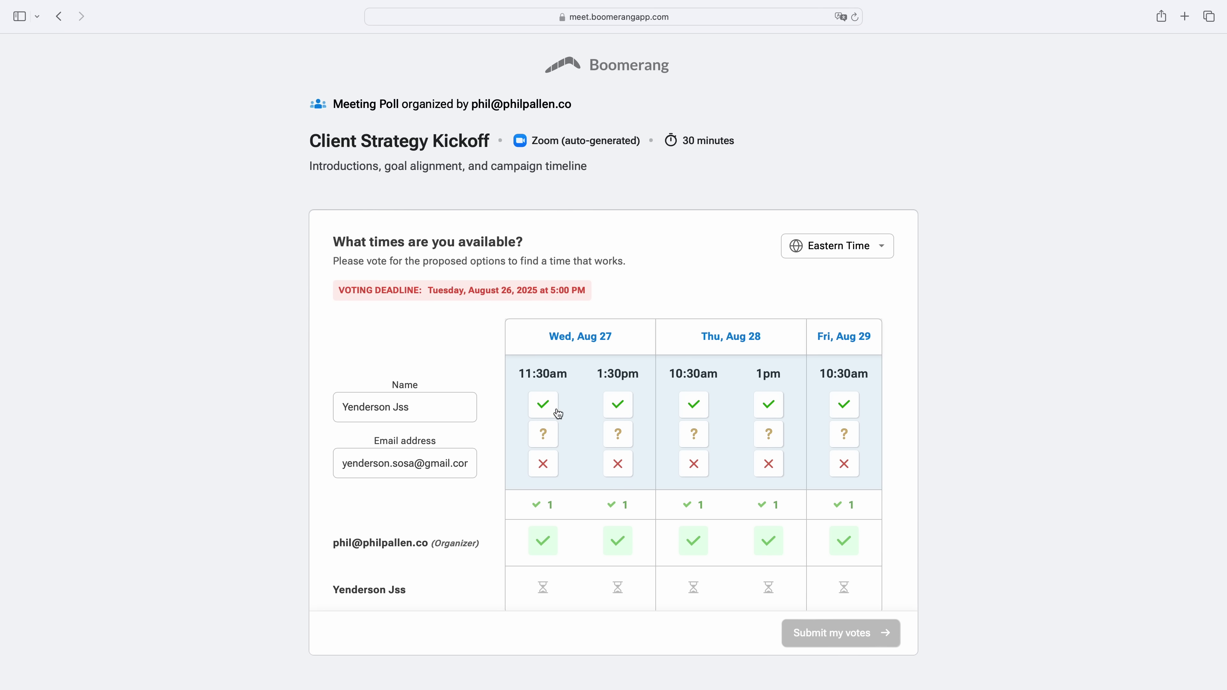
# Vote yes on Wed 11:30am and Fri 10:30am, maybe on Wed 1:30pm, no on Thursday, and submit.
pyautogui.click(557, 410)
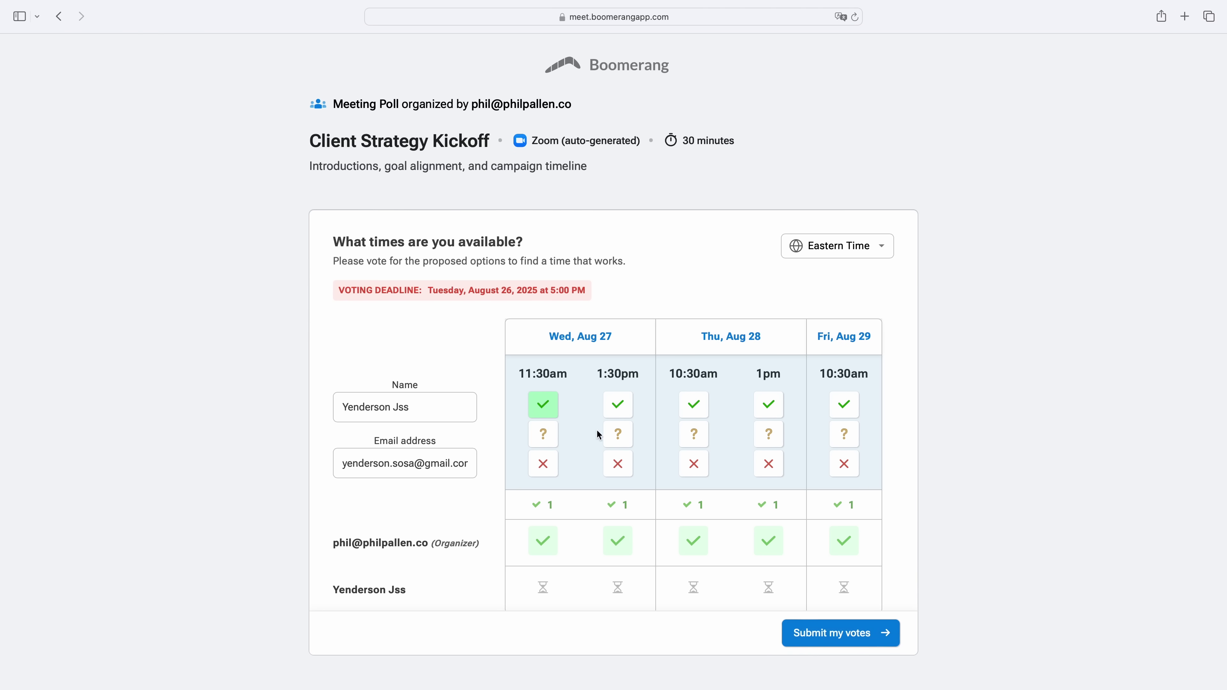
pyautogui.click(619, 438)
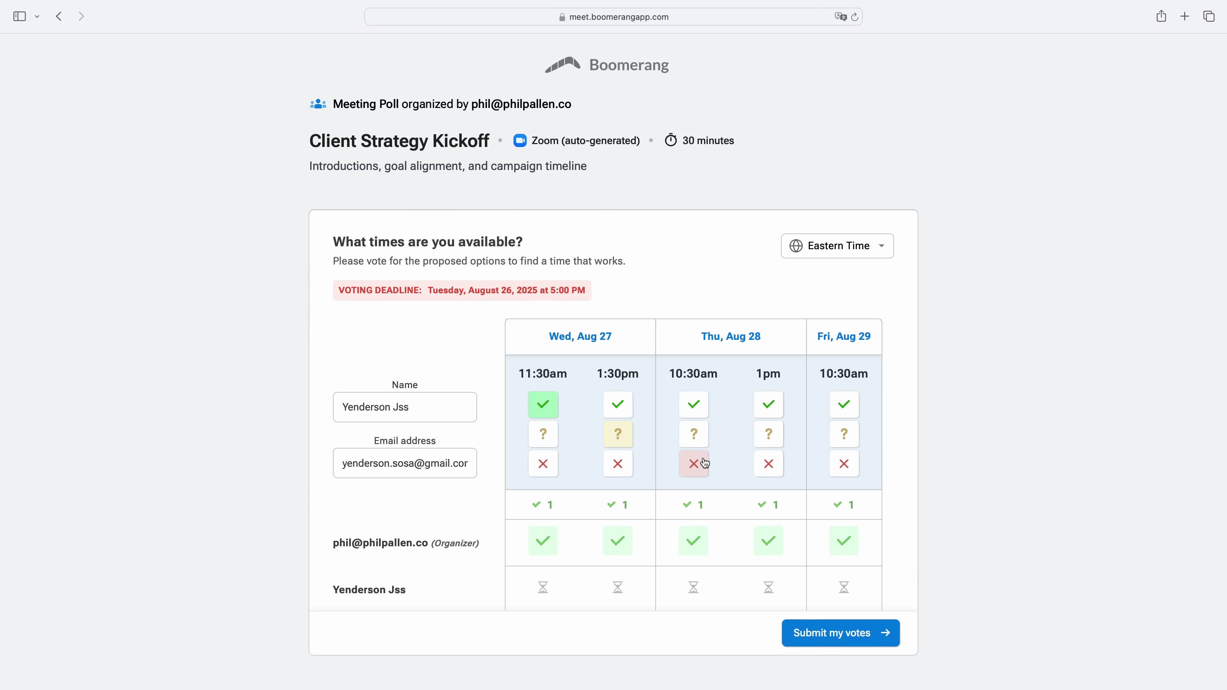
pyautogui.click(694, 464)
pyautogui.click(771, 474)
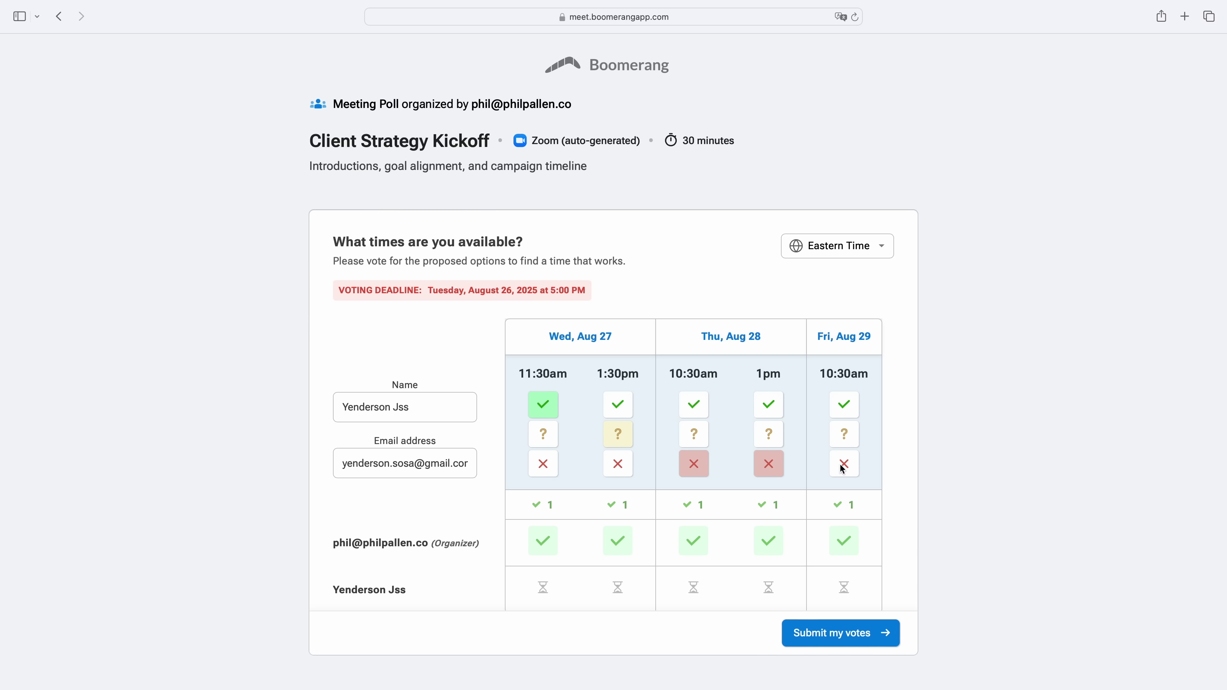
pyautogui.click(845, 406)
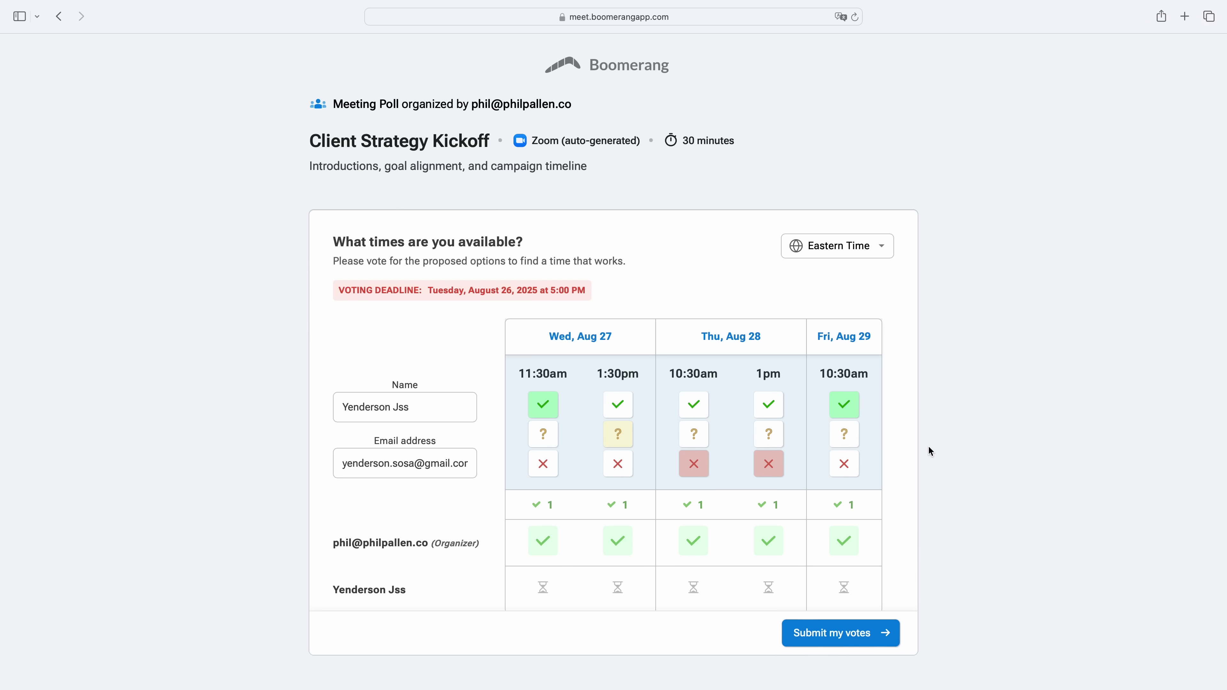
pyautogui.click(842, 632)
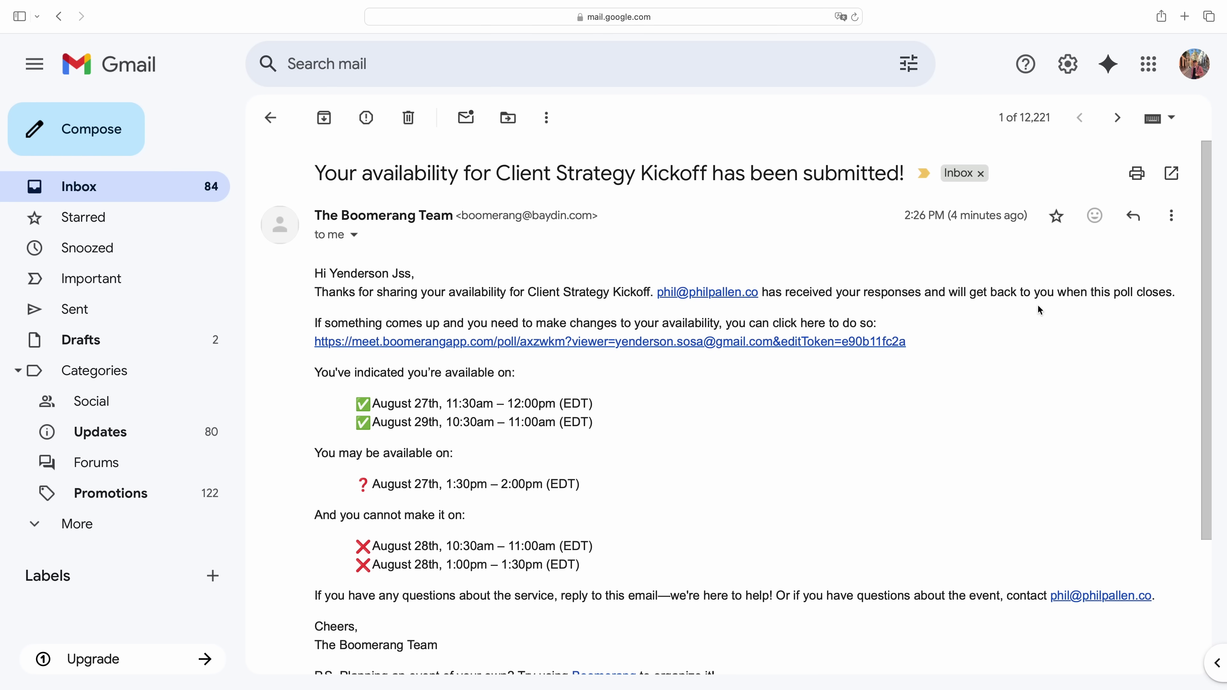
pyautogui.scroll(-4, 913, 408)
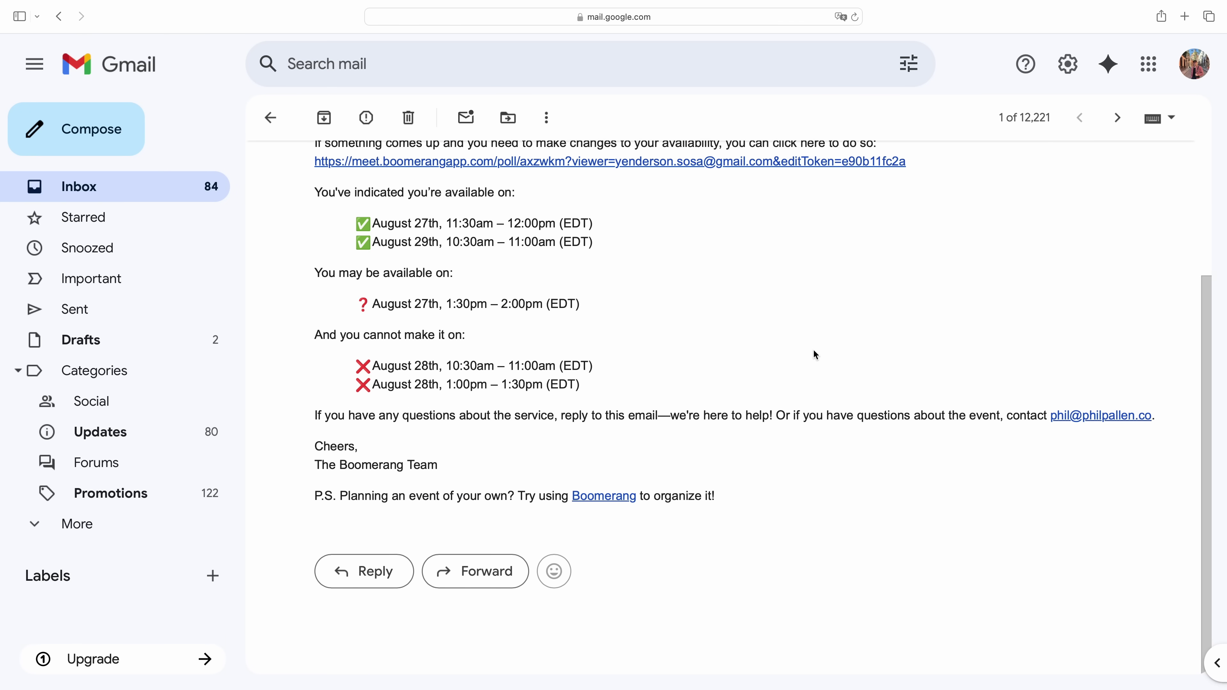
pyautogui.scroll(3, 815, 356)
pyautogui.scroll(2, 813, 350)
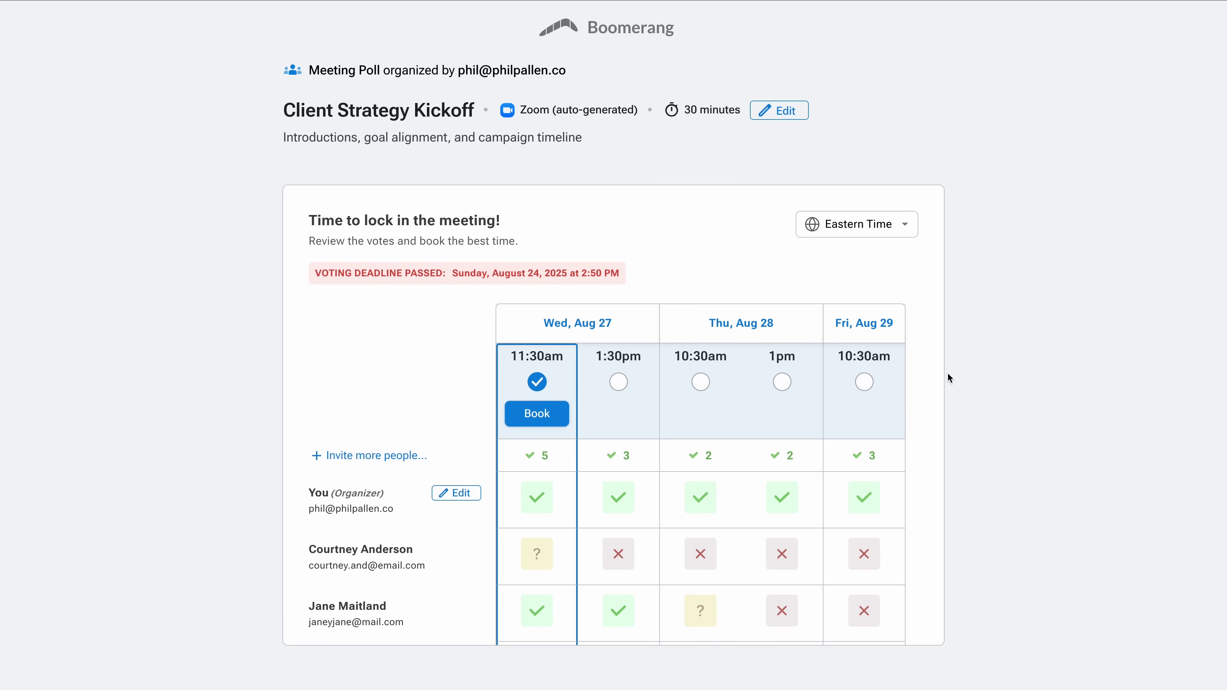
# Book the Wed Aug 27 11:30am slot and confirm so participants are notified.
pyautogui.scroll(-4, 413, 381)
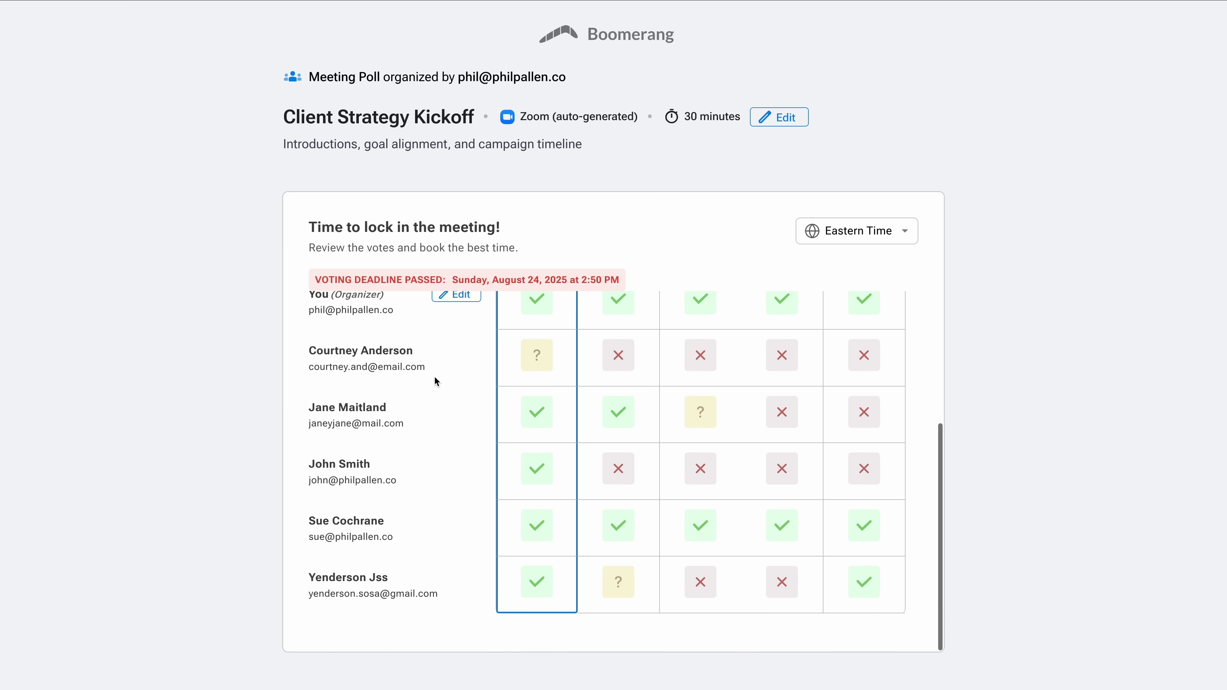
pyautogui.scroll(4, 635, 331)
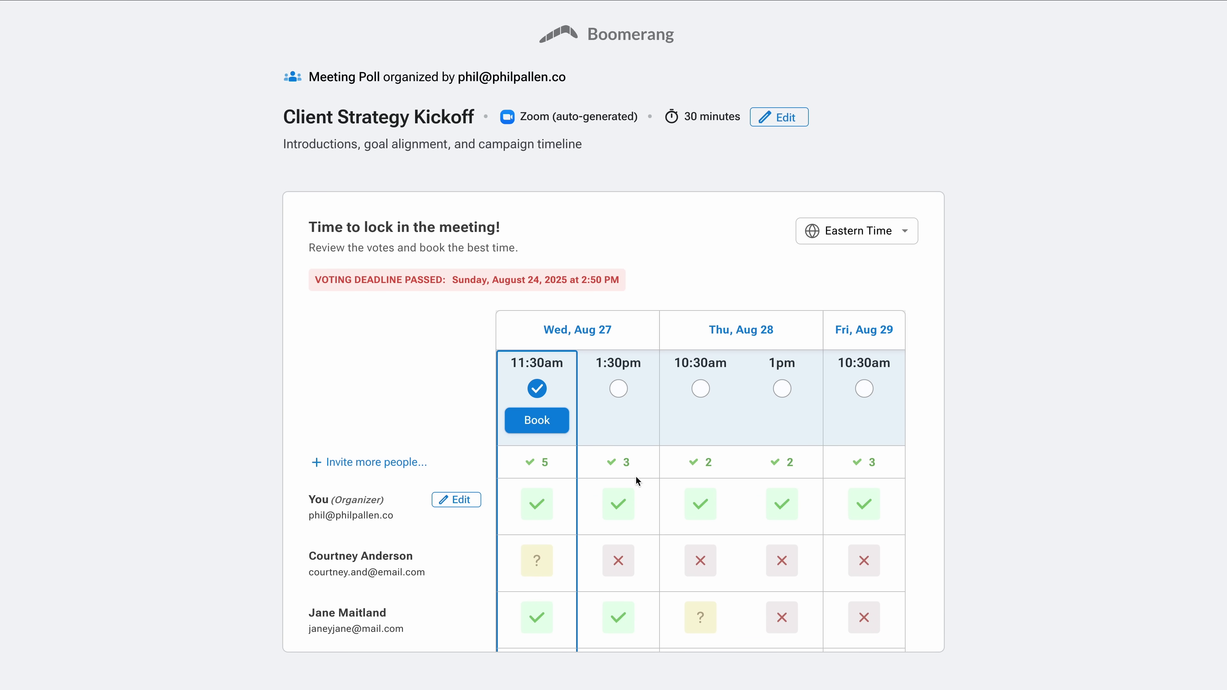
pyautogui.click(521, 426)
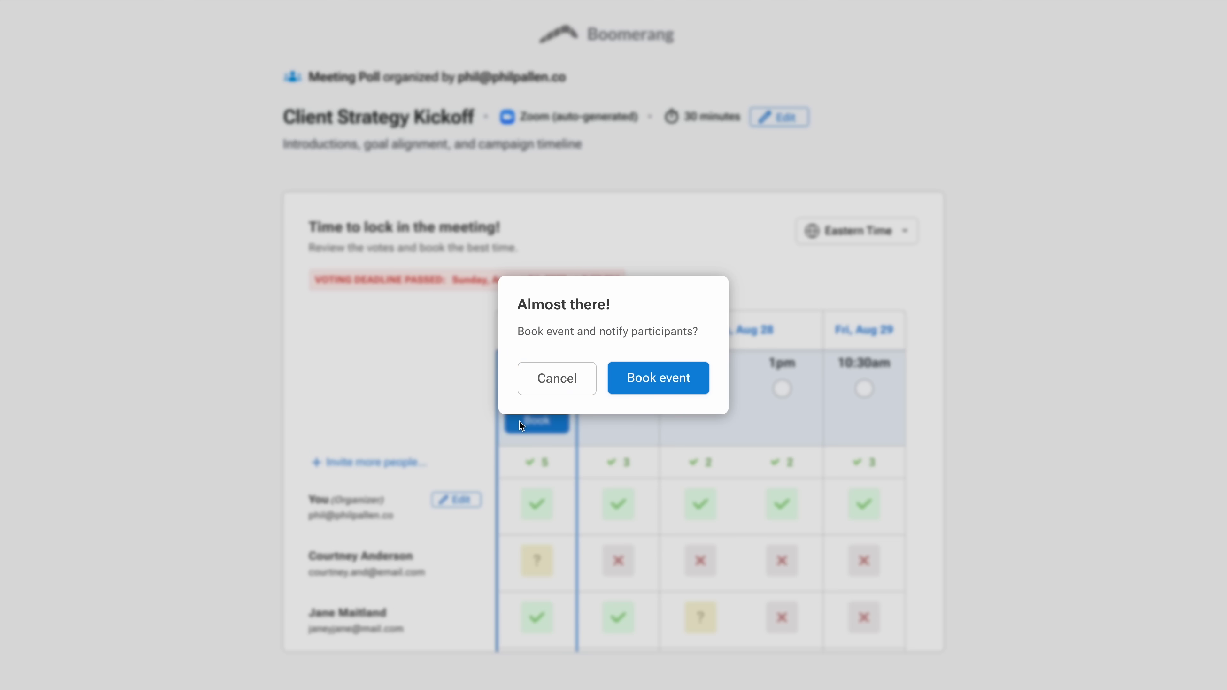
pyautogui.click(686, 389)
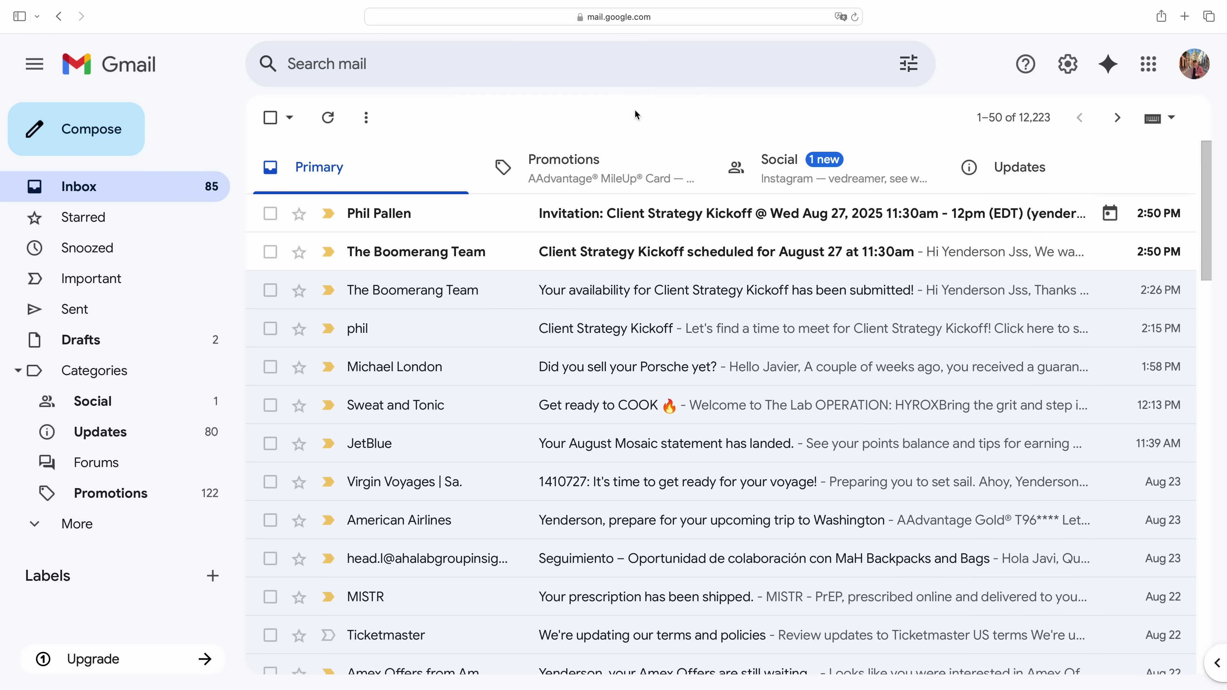
# Read the Client Strategy Kickoff invitation, then the older Boomerang confirmation for Aug 27 11:30am.
pyautogui.click(477, 209)
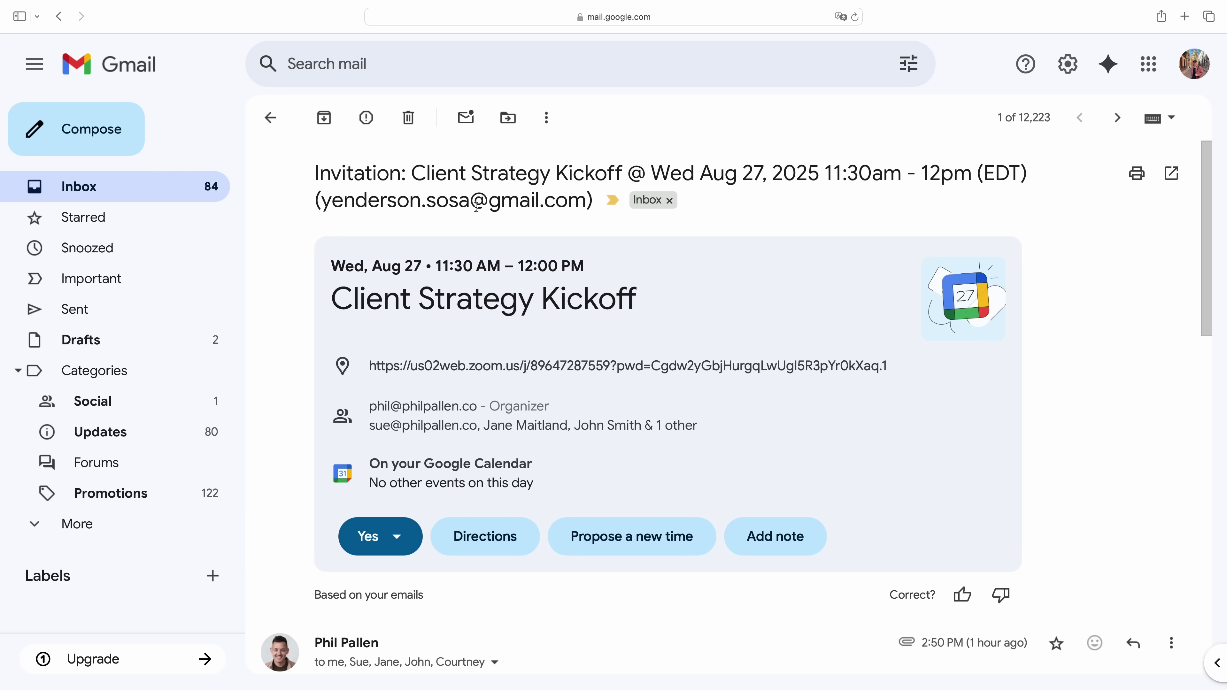
pyautogui.scroll(-10, 786, 319)
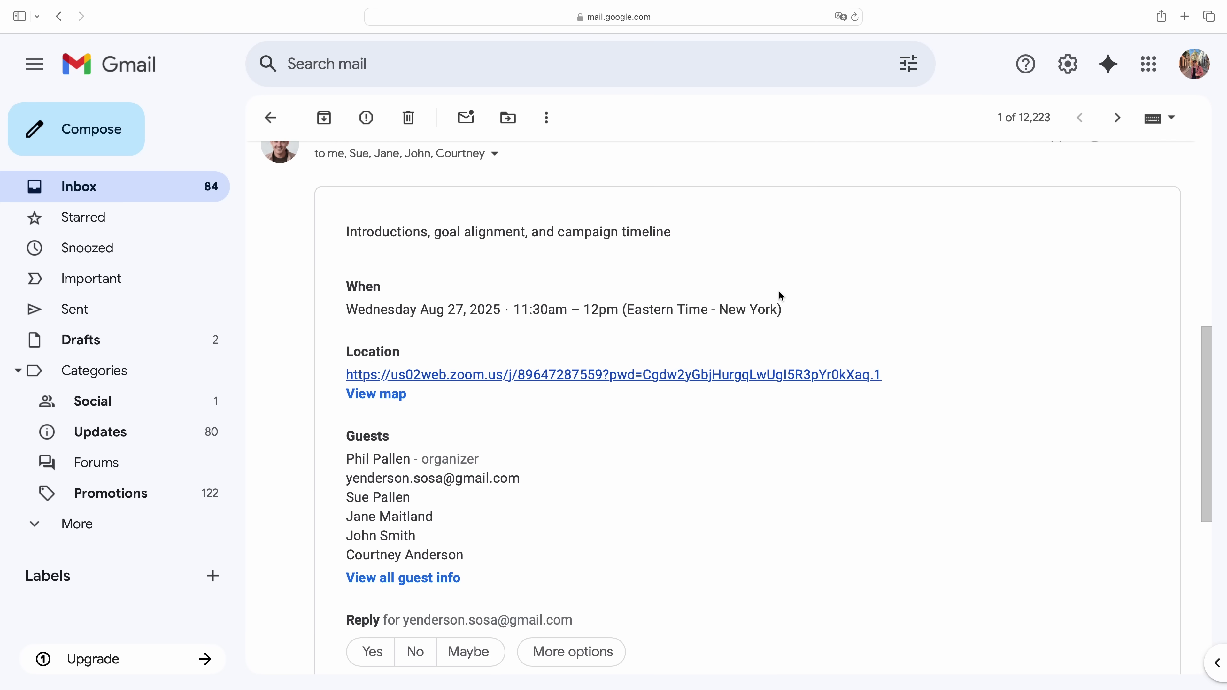
pyautogui.scroll(10, 782, 296)
pyautogui.scroll(2, 781, 296)
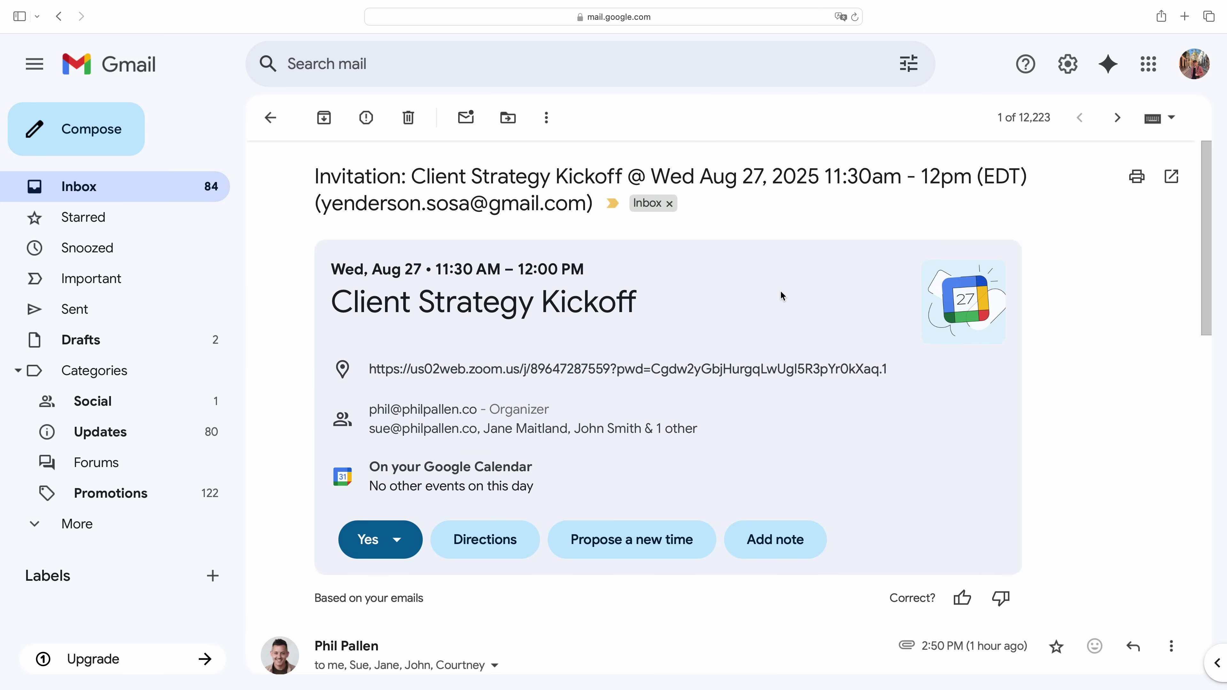
pyautogui.click(1117, 118)
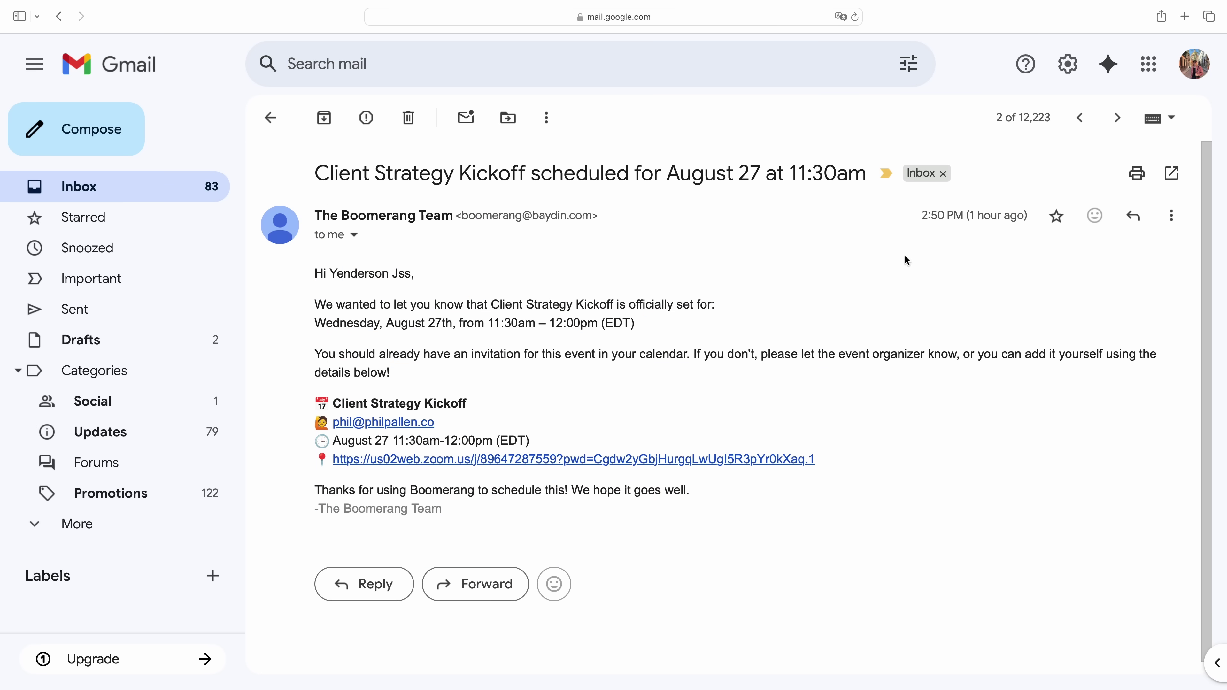
pyautogui.scroll(-1, 906, 260)
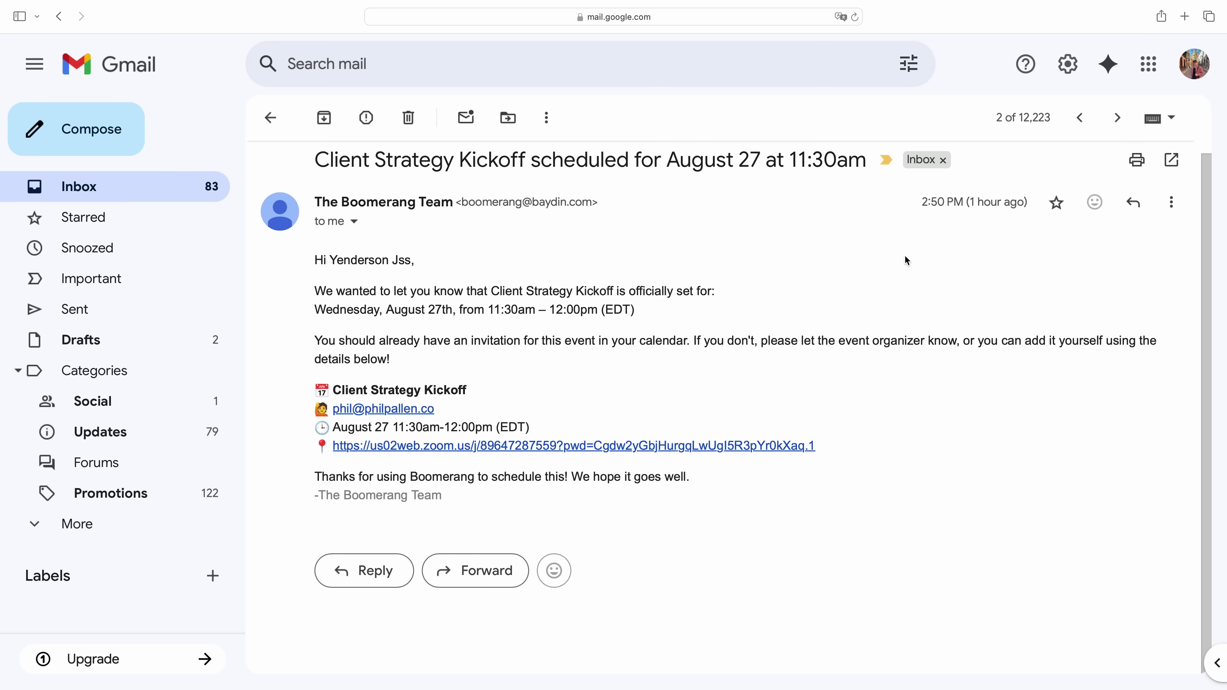
pyautogui.scroll(1, 911, 285)
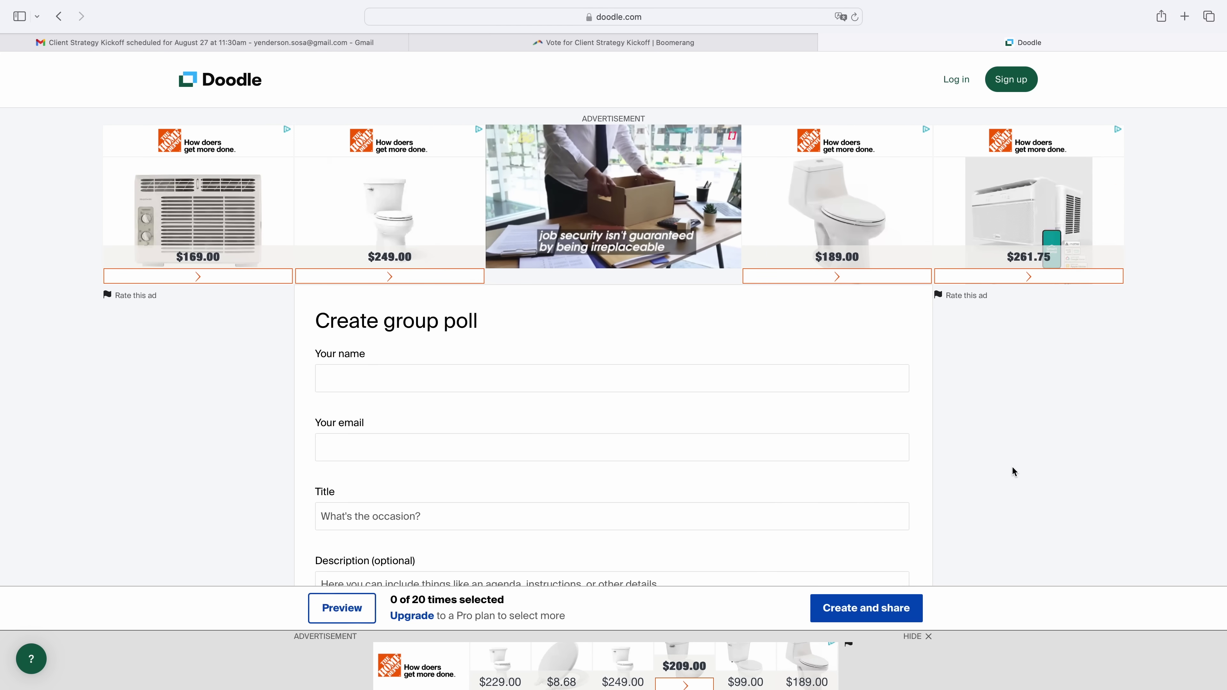
# Scroll through Doodle's empty Create group poll form and back to the top.
pyautogui.scroll(-10, 881, 477)
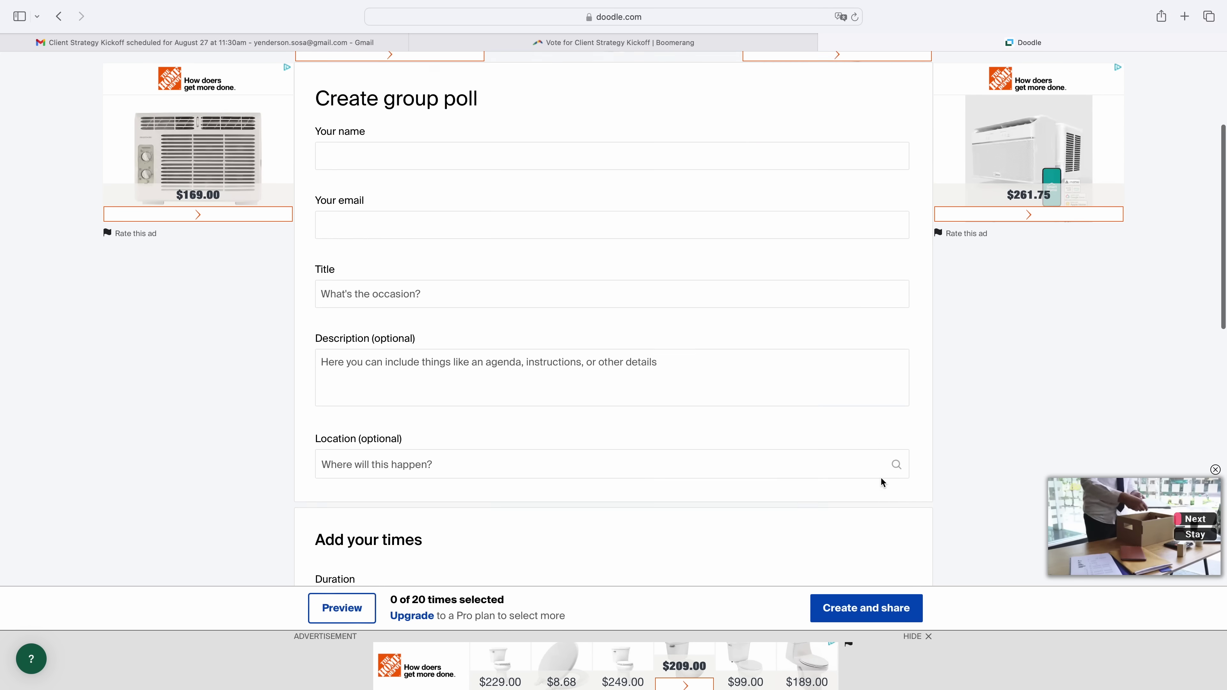
pyautogui.scroll(10, 881, 478)
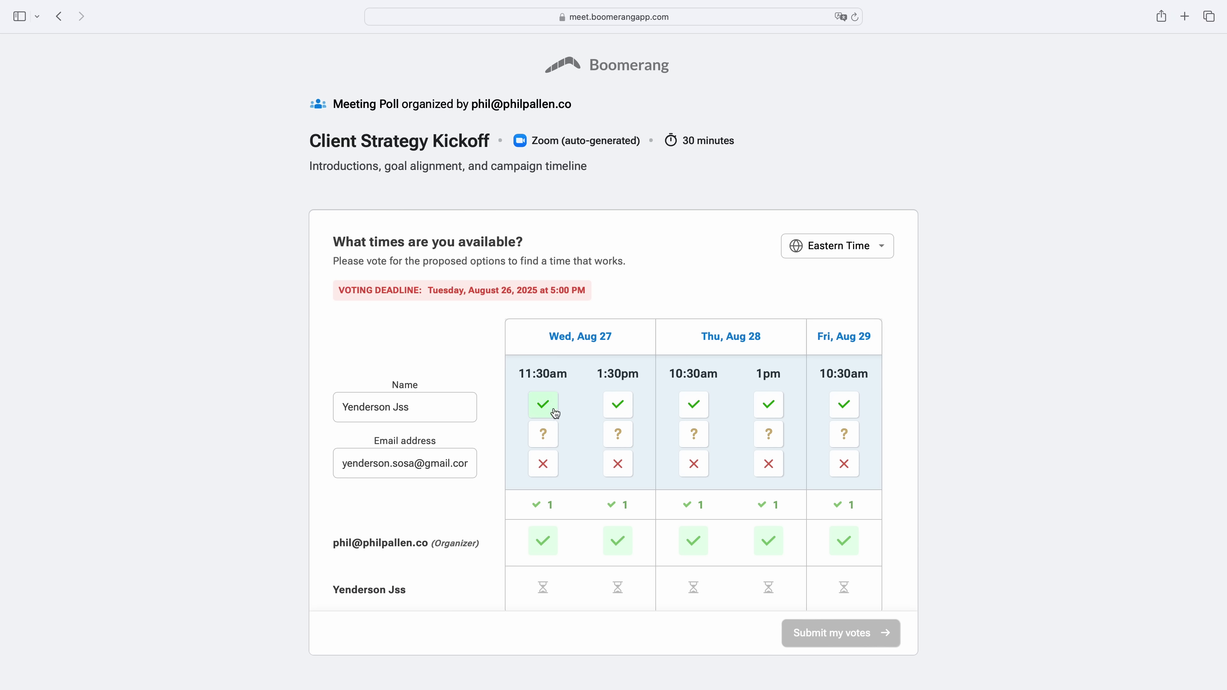
# Vote yes for Wed 11:30am and no for Thursday 10:30am and 1pm in the poll.
pyautogui.click(556, 414)
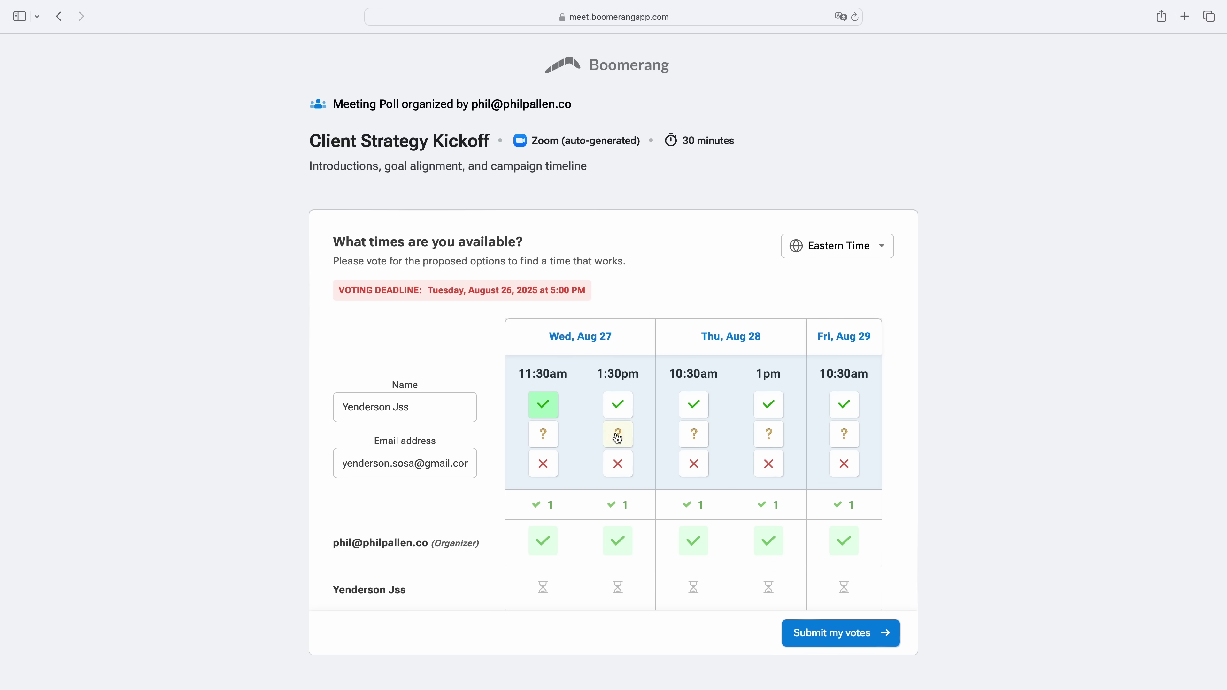
pyautogui.click(618, 437)
pyautogui.click(696, 464)
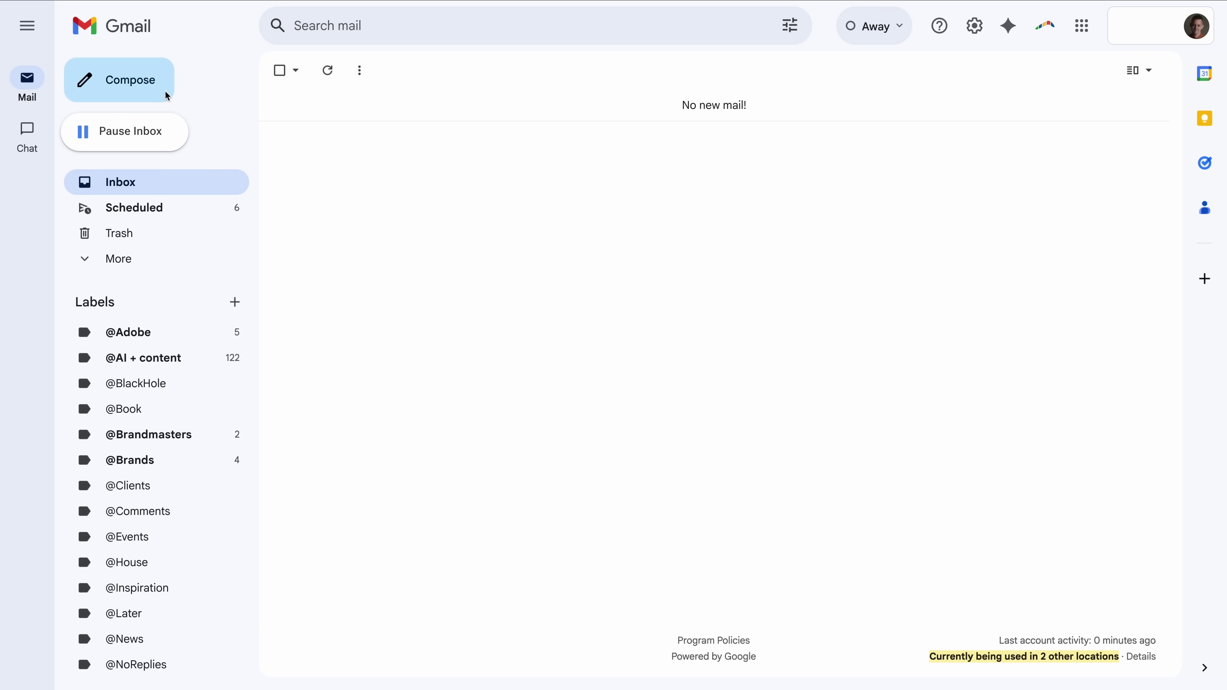
pyautogui.click(165, 92)
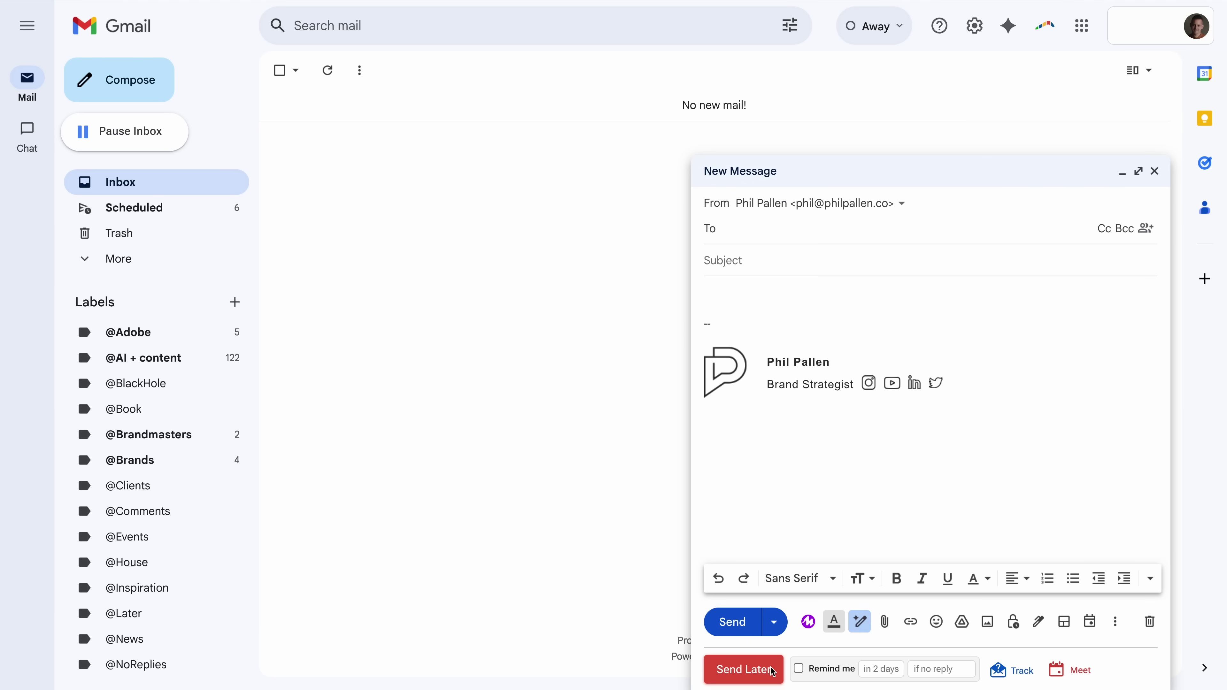
# Look over the Send Later and Inbox Pause options, then turn on read-receipt and click tracking.
pyautogui.click(744, 677)
pyautogui.click(1087, 501)
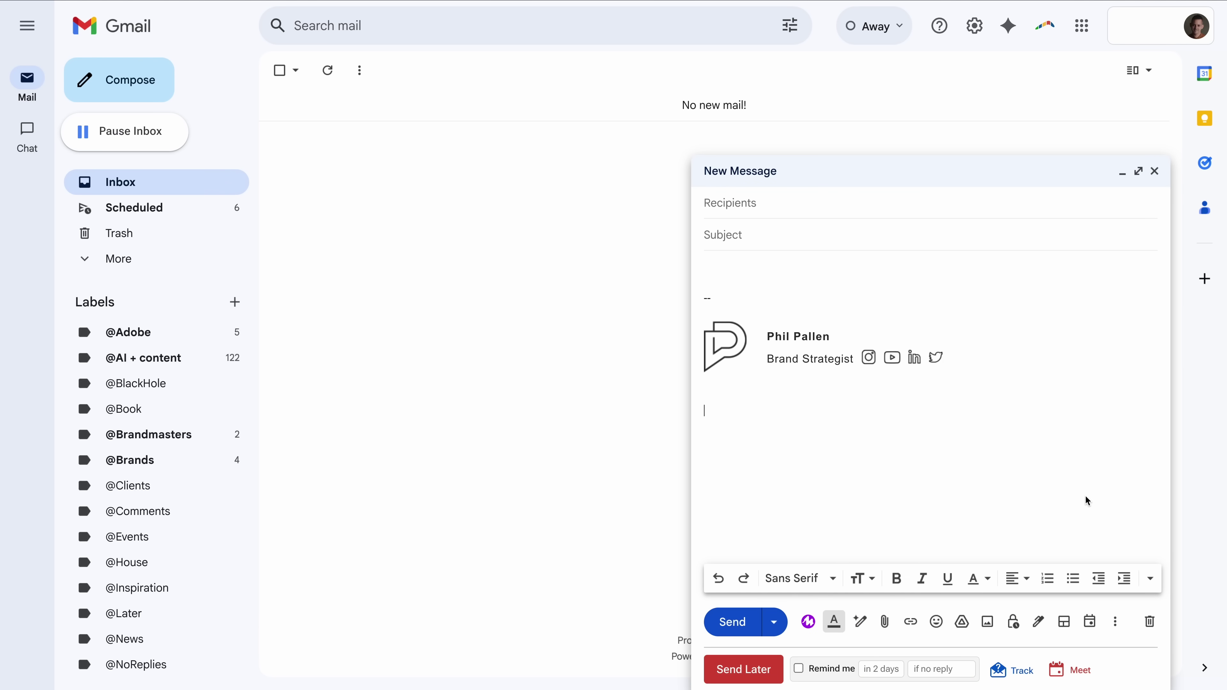
pyautogui.click(128, 131)
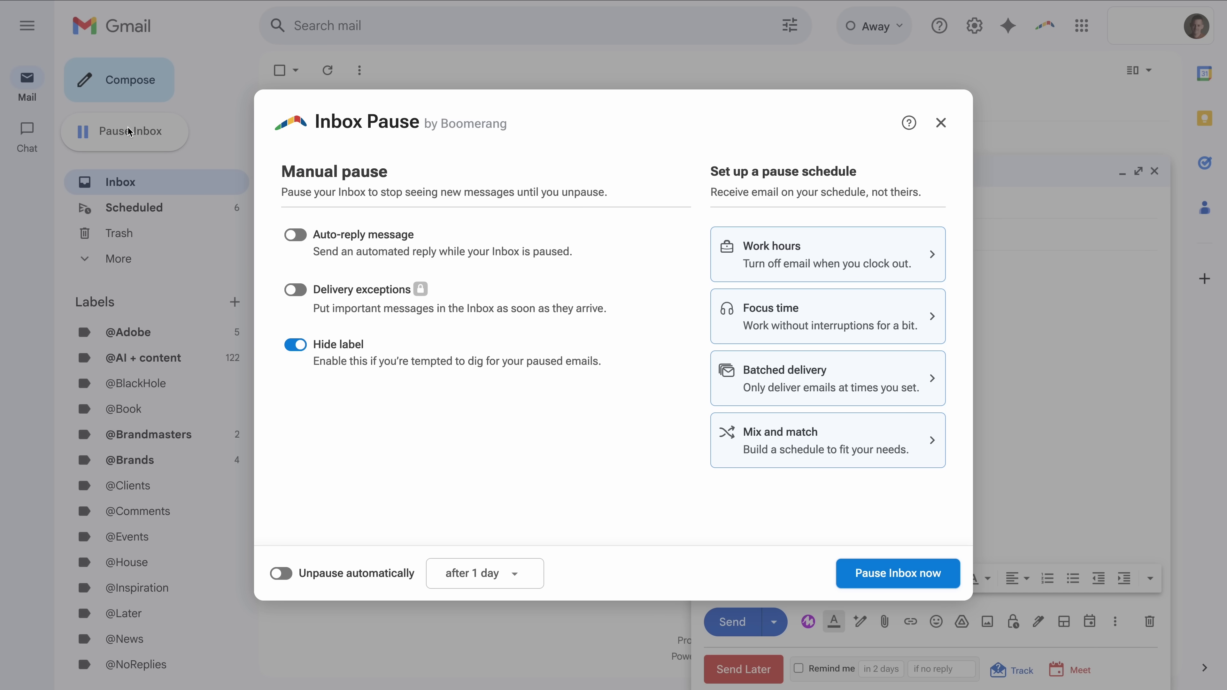
pyautogui.click(947, 129)
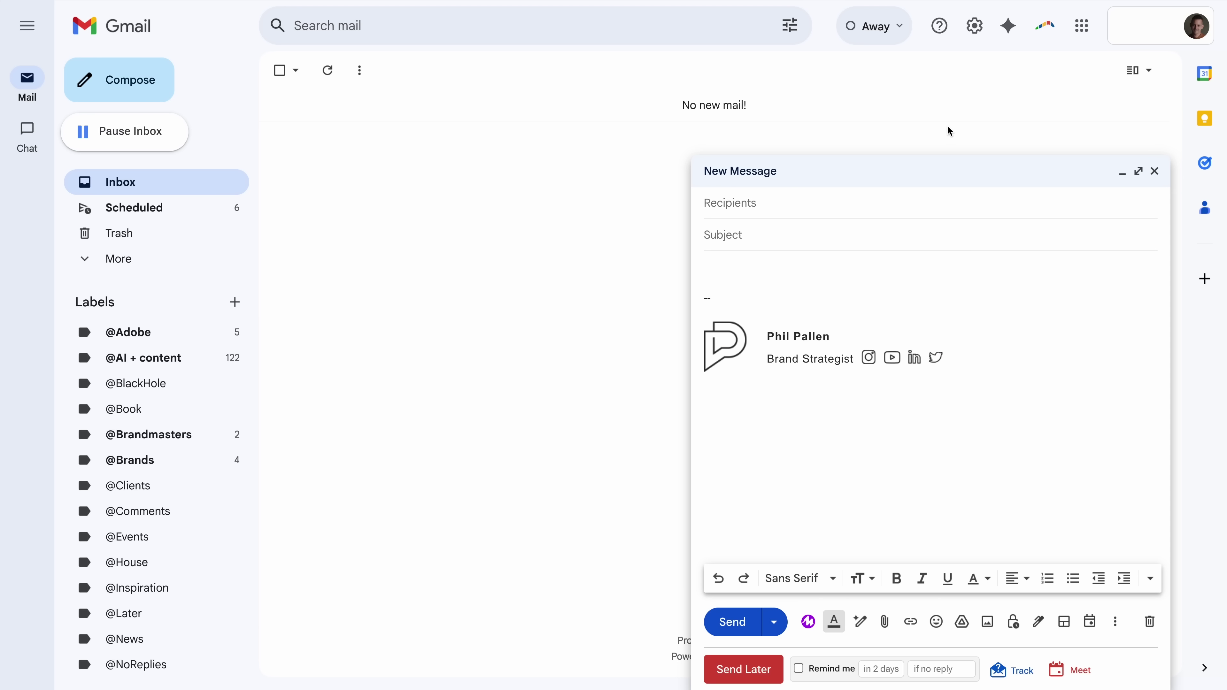
pyautogui.click(1018, 675)
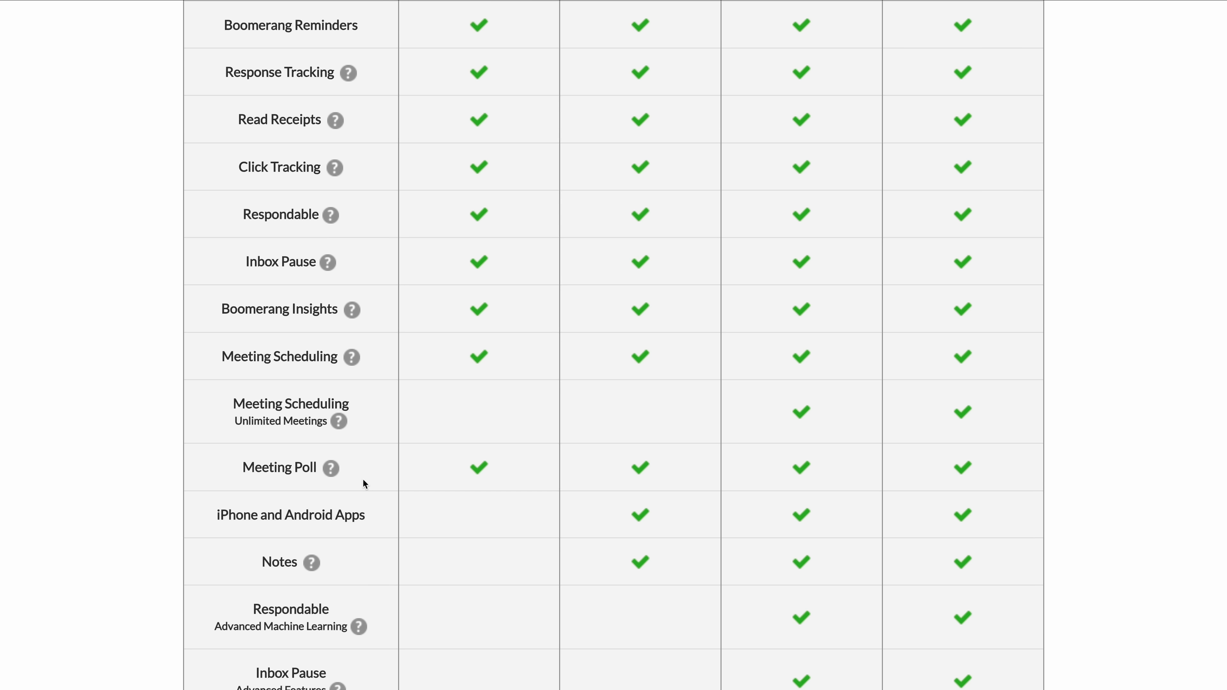
# Scroll through the plan comparison table of Read Receipts, Inbox Pause and Meeting Poll.
pyautogui.scroll(-5, 578, 457)
pyautogui.scroll(19, 573, 455)
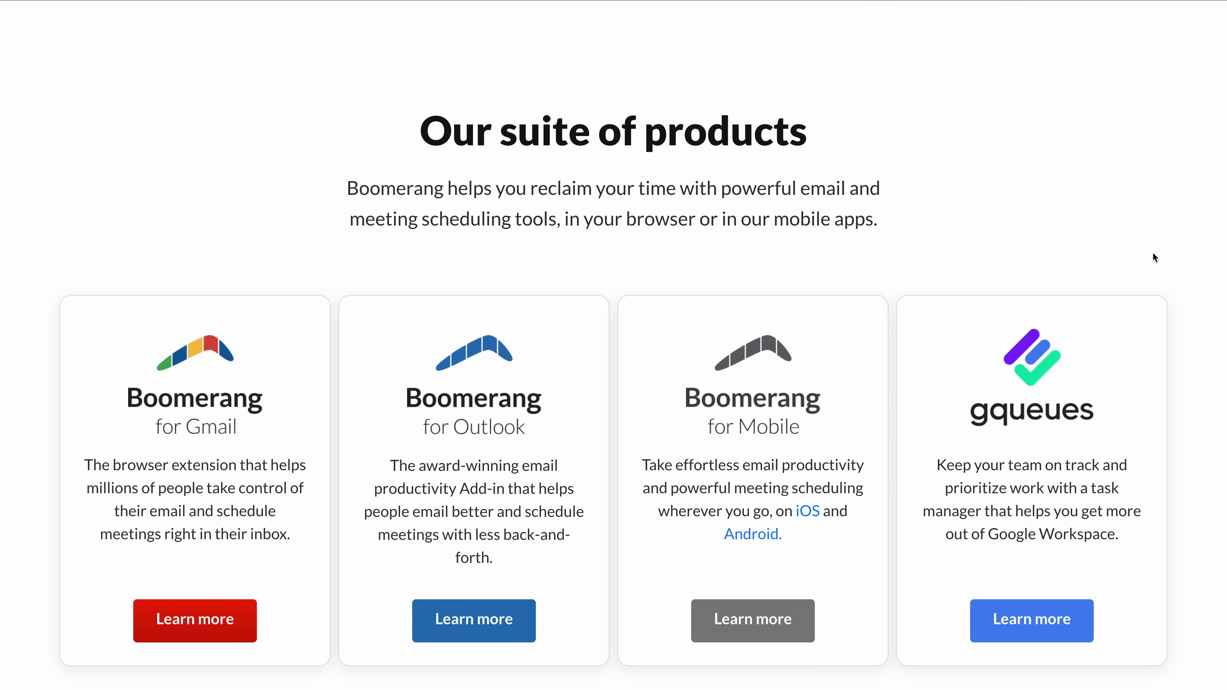
pyautogui.scroll(-10, 1152, 254)
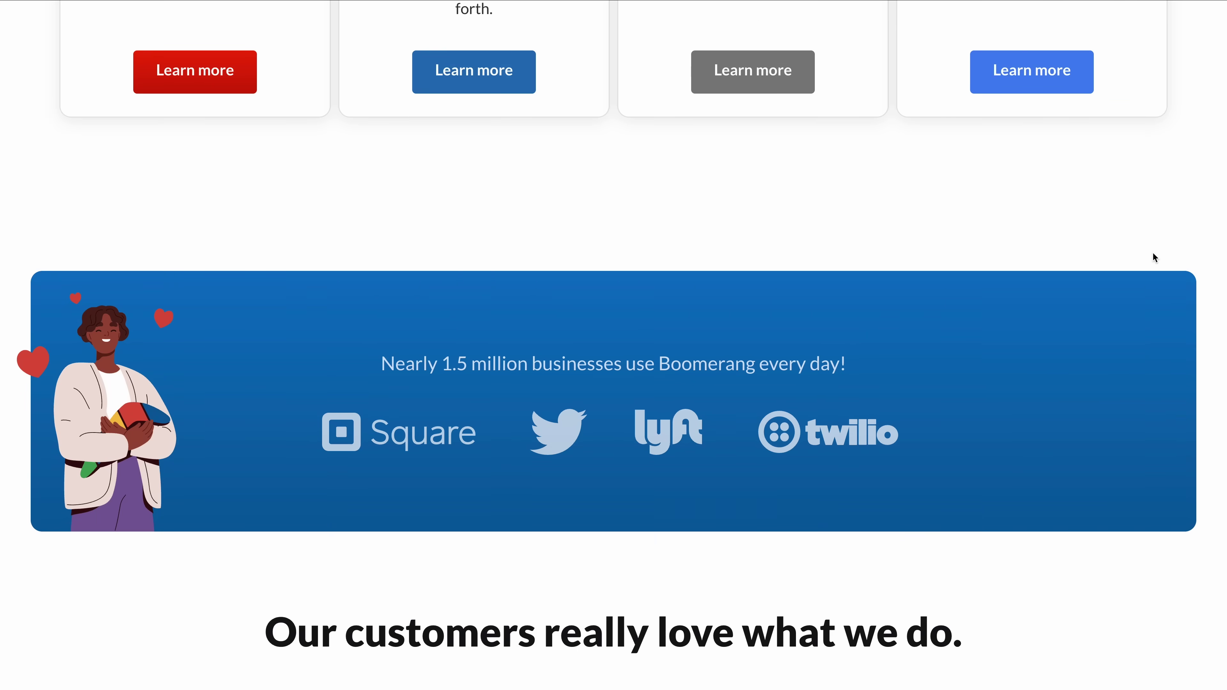
pyautogui.scroll(-10, 1153, 253)
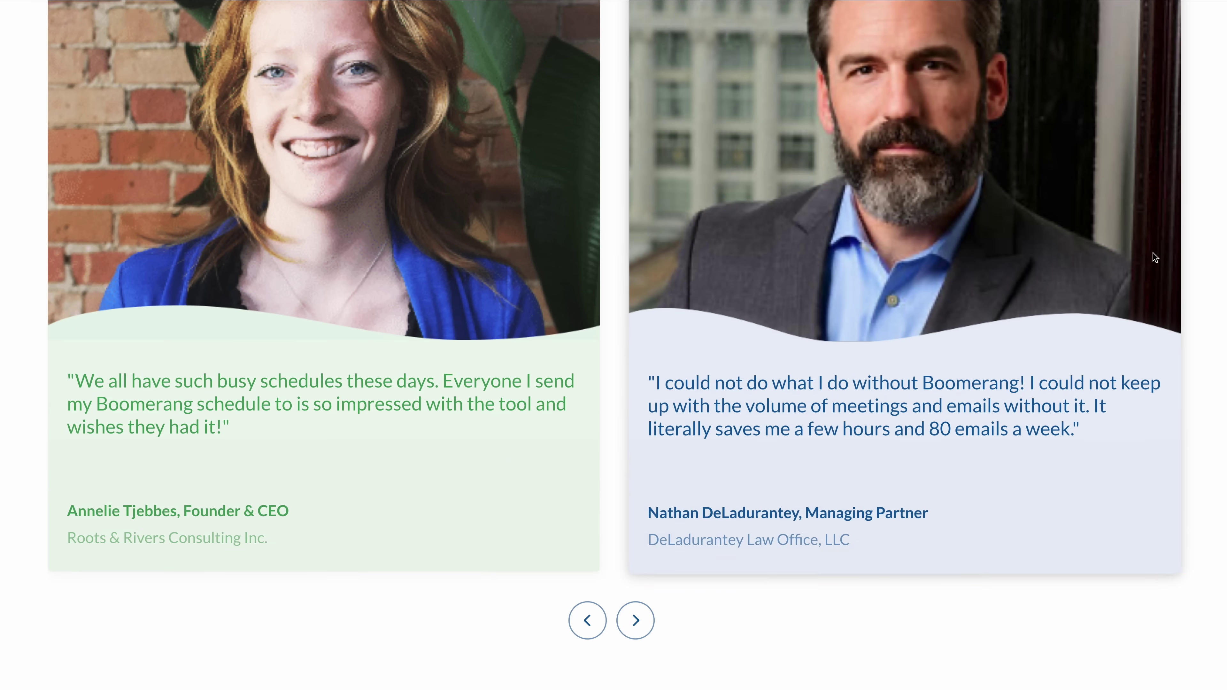